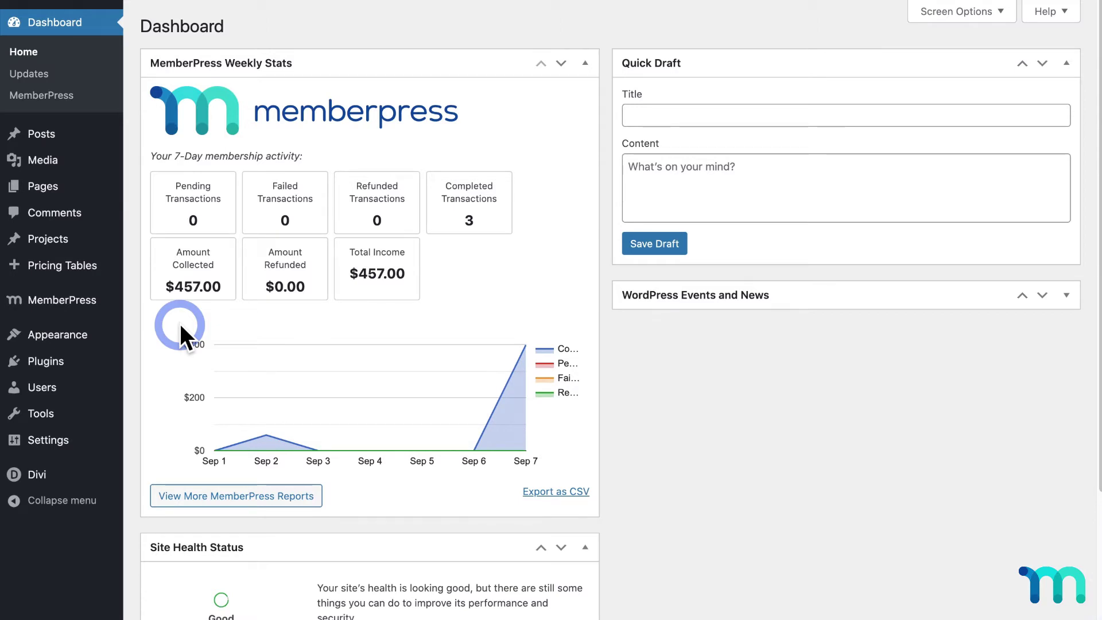
# - Install and activate the MemberPress Downloads add-on, then view the still-empty MP Downloads Files list
pyautogui.moveTo(90, 310)
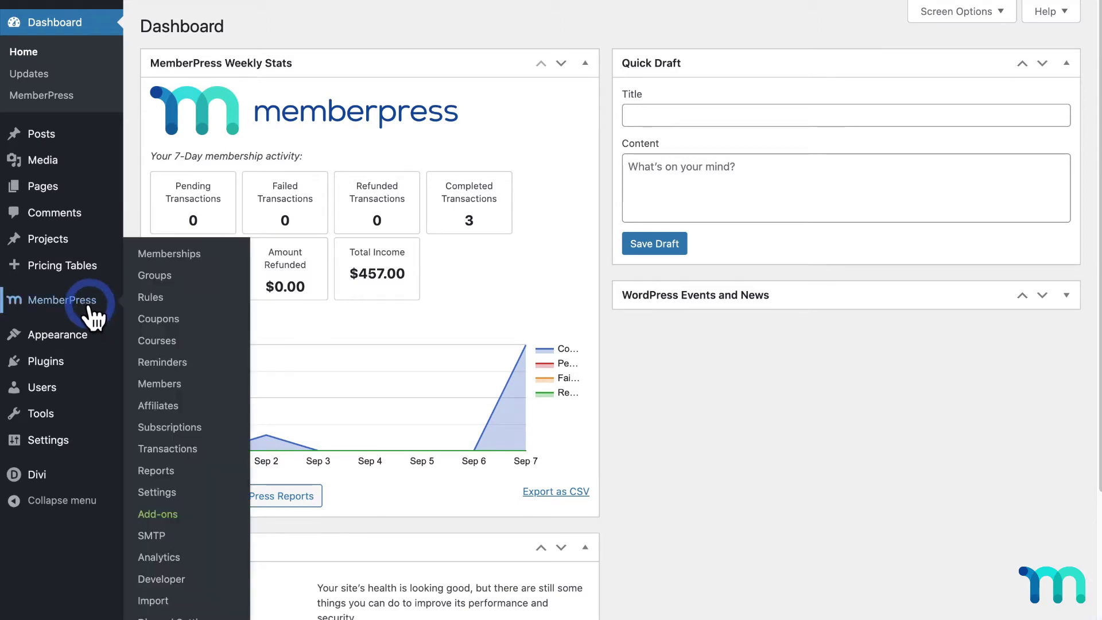
pyautogui.click(176, 513)
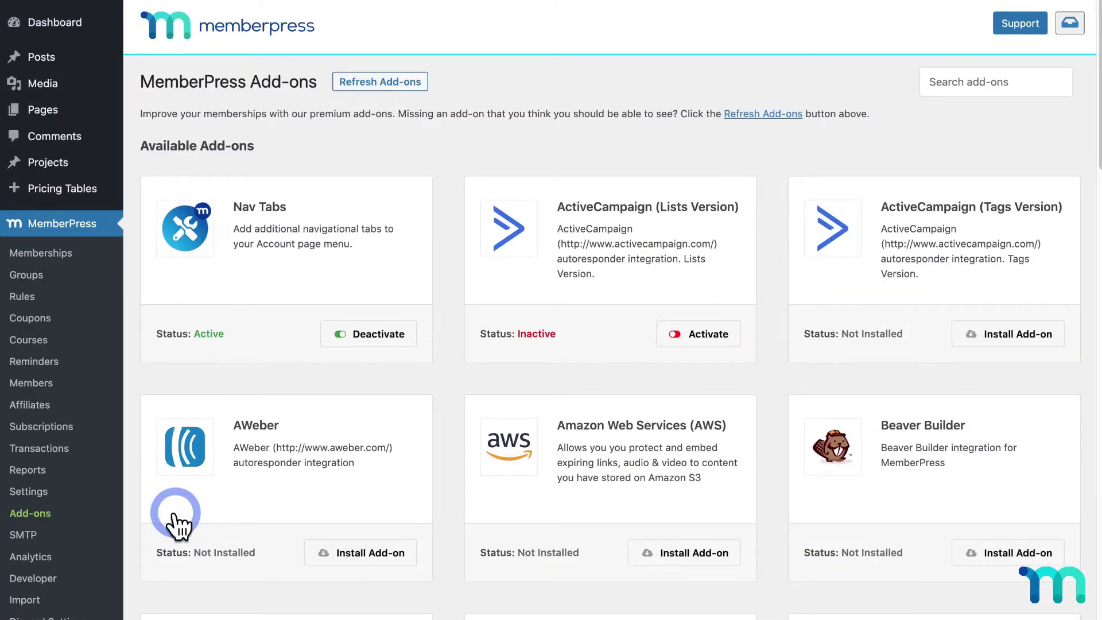
pyautogui.scroll(-10, 645, 333)
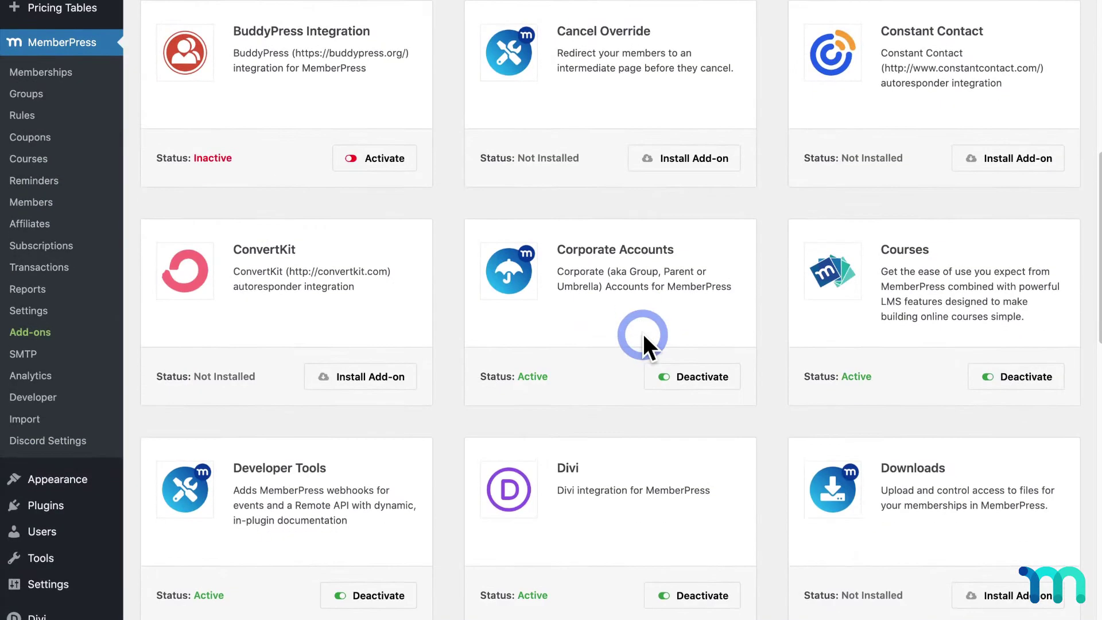
pyautogui.scroll(-5, 642, 332)
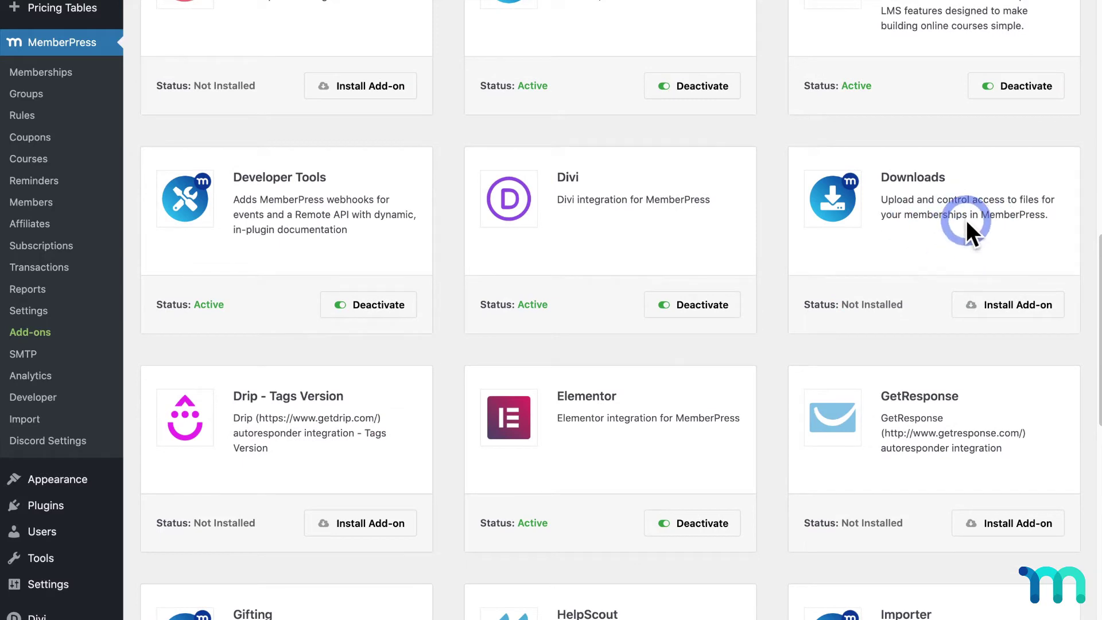
pyautogui.click(995, 304)
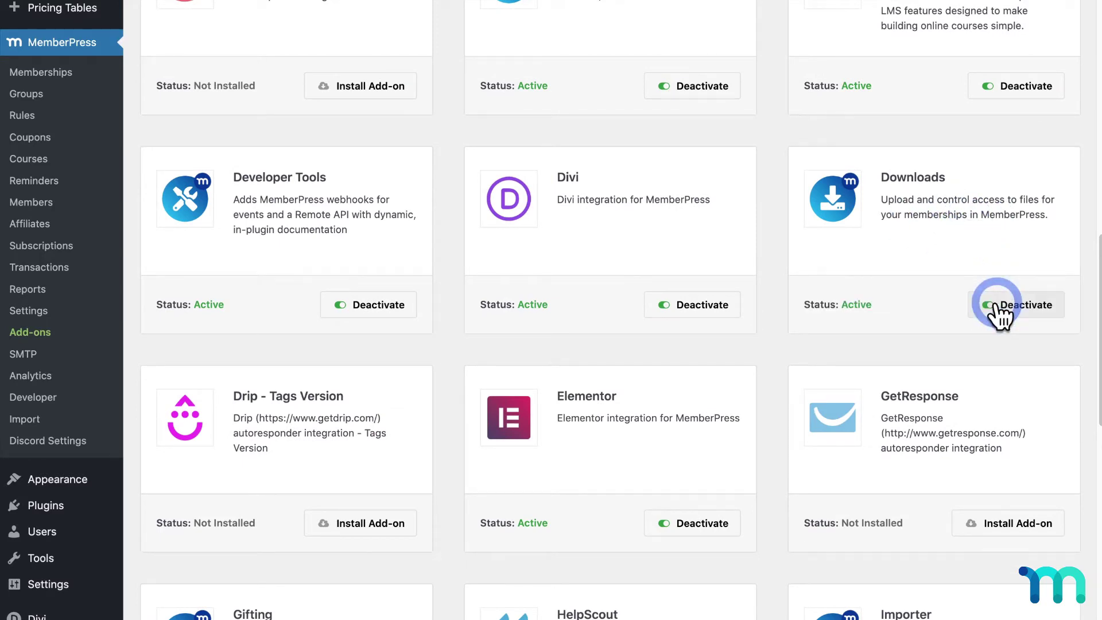
pyautogui.scroll(3, 997, 312)
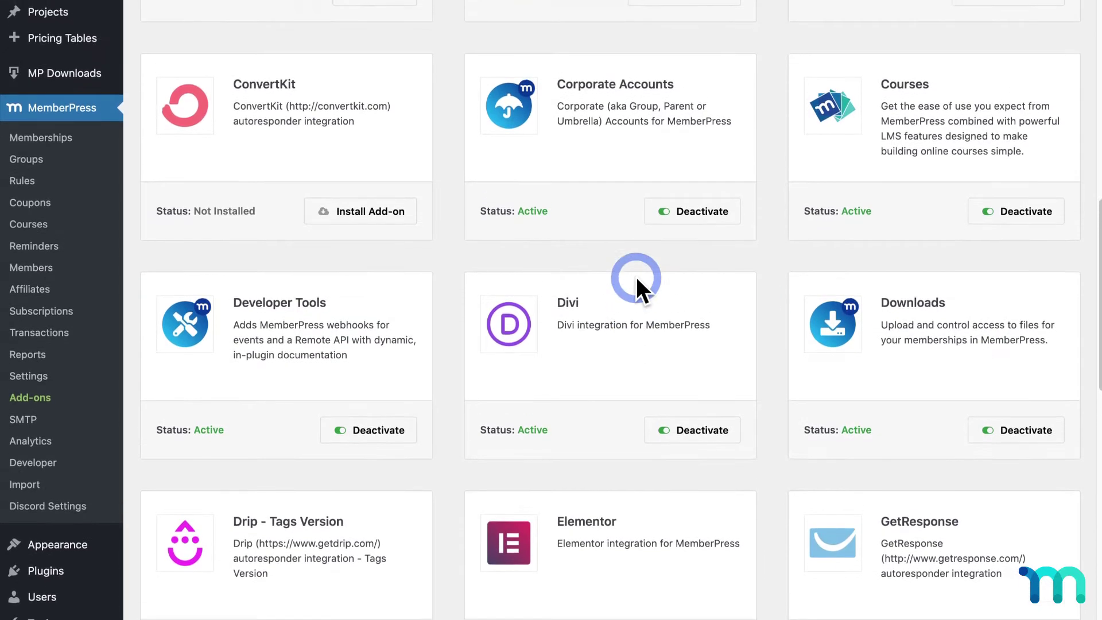
pyautogui.click(86, 98)
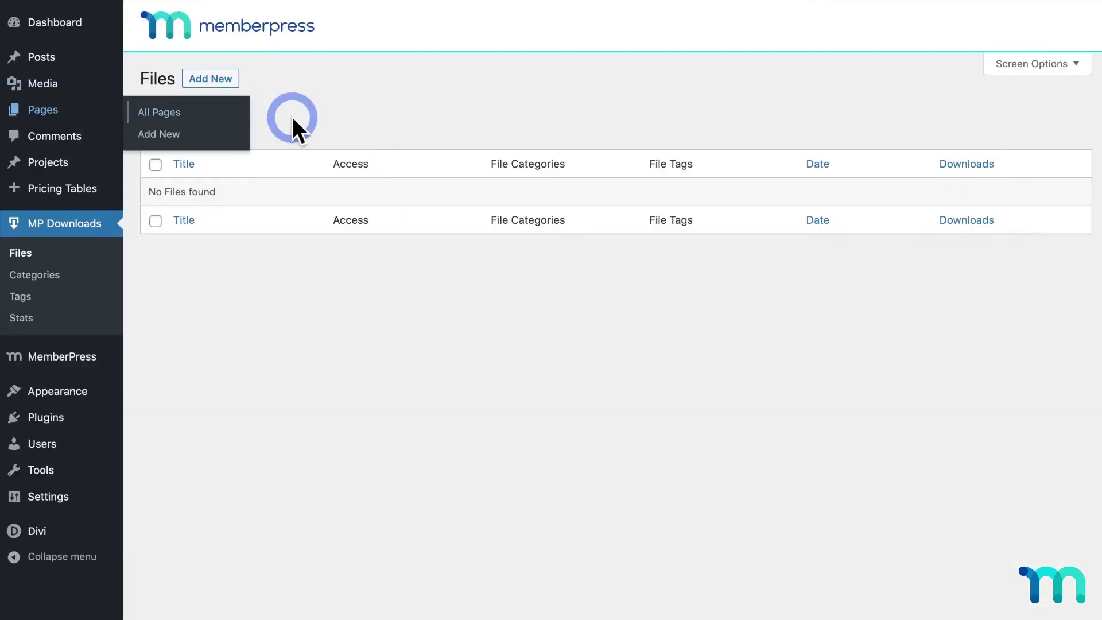
# - Publish a download file titled 'Exclusive Recipe eBook' with ExclusiveRecipeBook.pdf uploaded
pyautogui.click(234, 80)
pyautogui.click(252, 109)
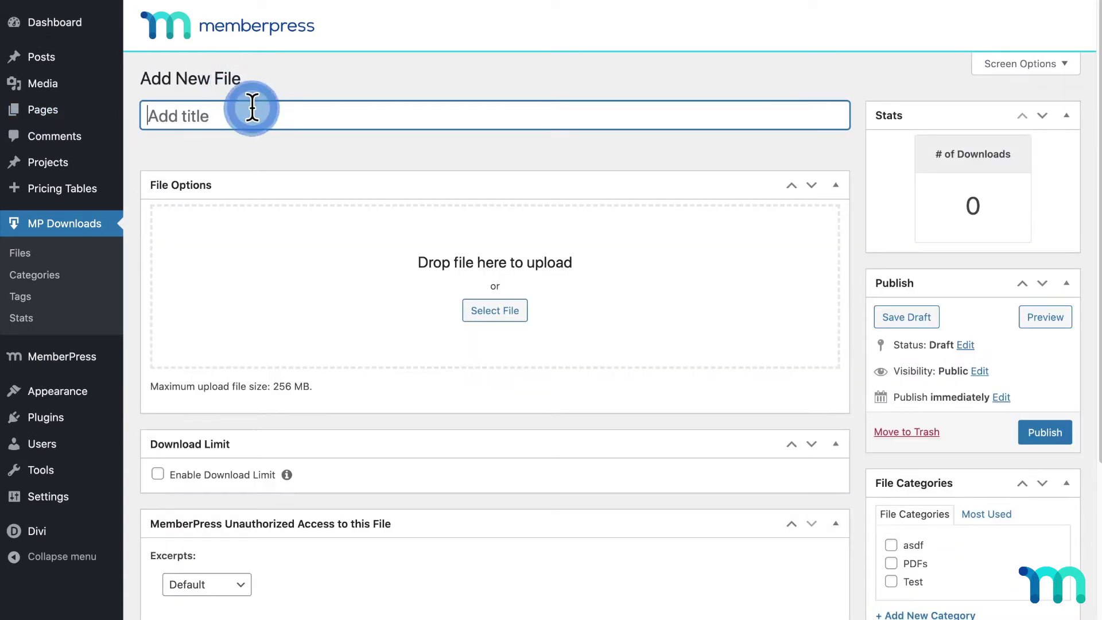
pyautogui.write('Exclusive Reci')
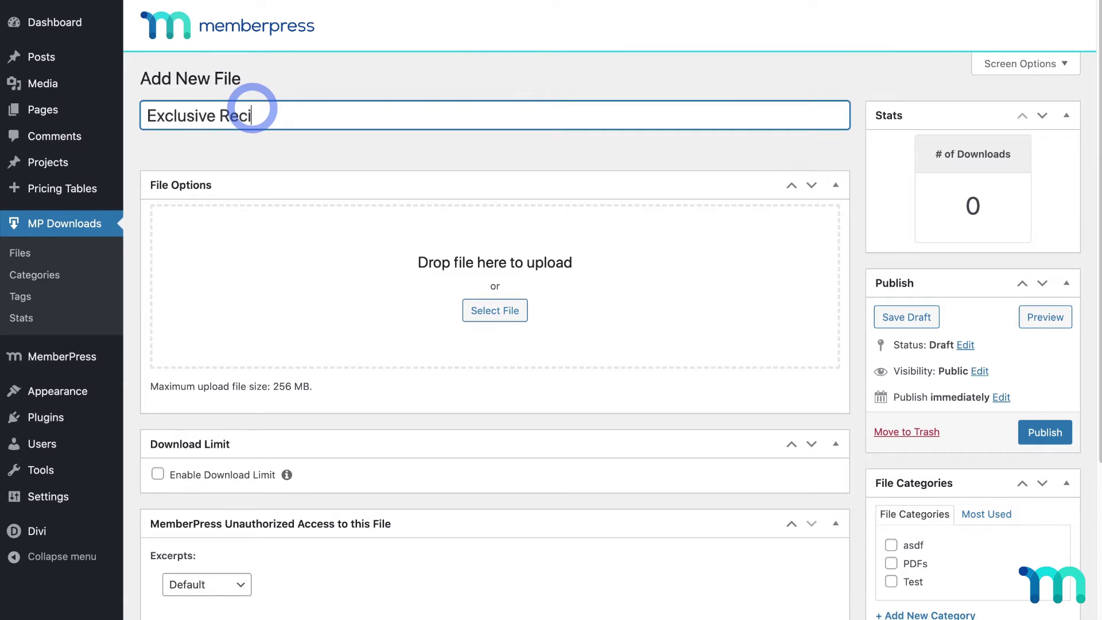
pyautogui.write('pe eBook')
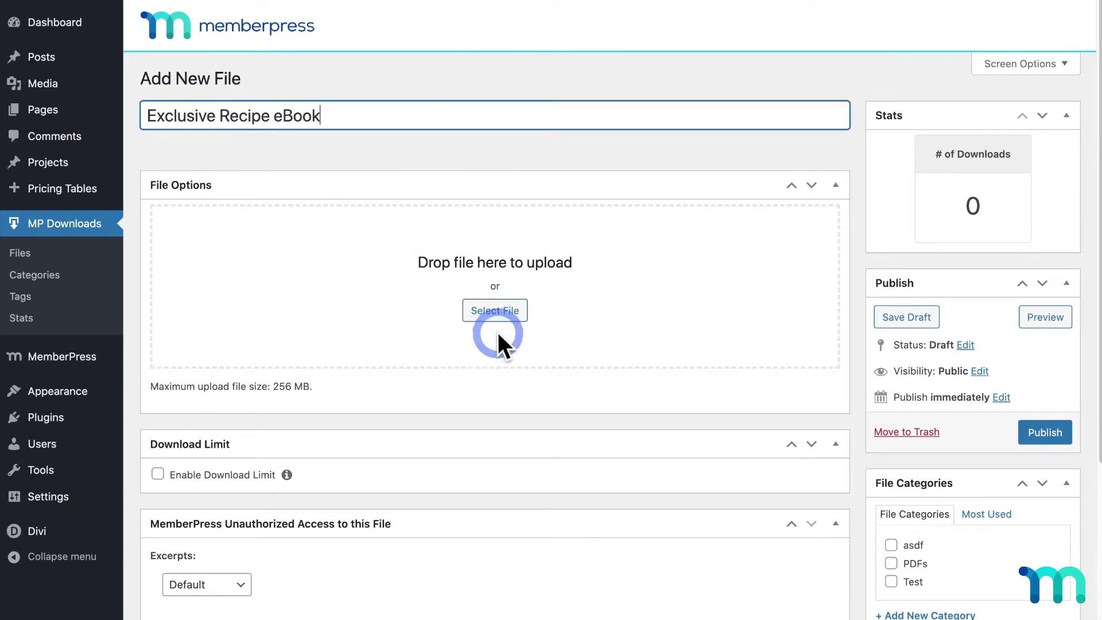
pyautogui.click(503, 317)
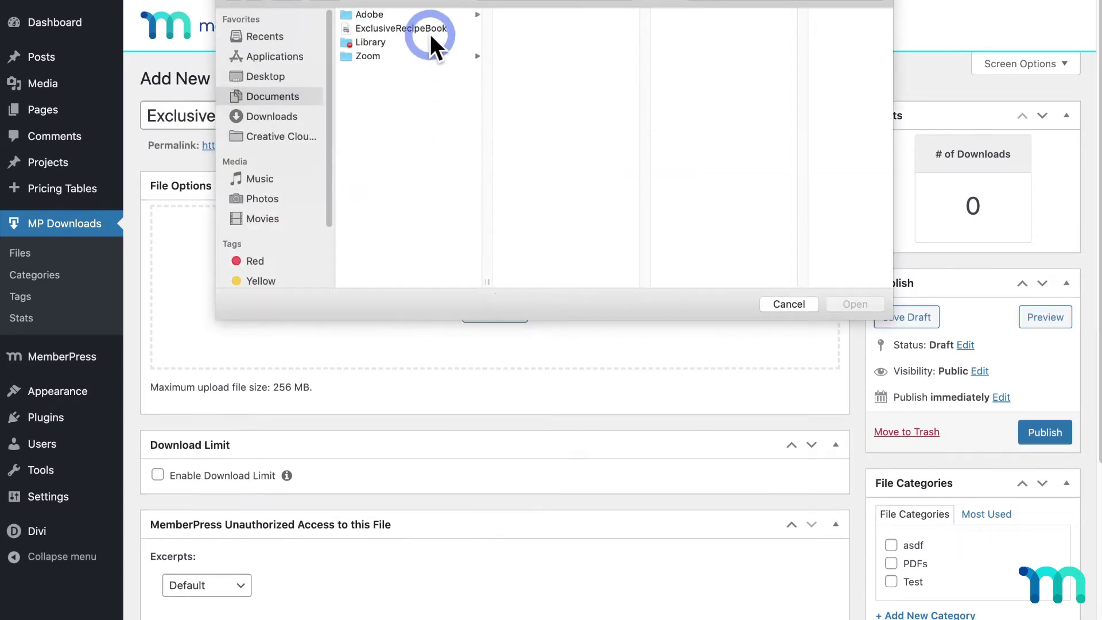
pyautogui.click(430, 34)
pyautogui.click(838, 298)
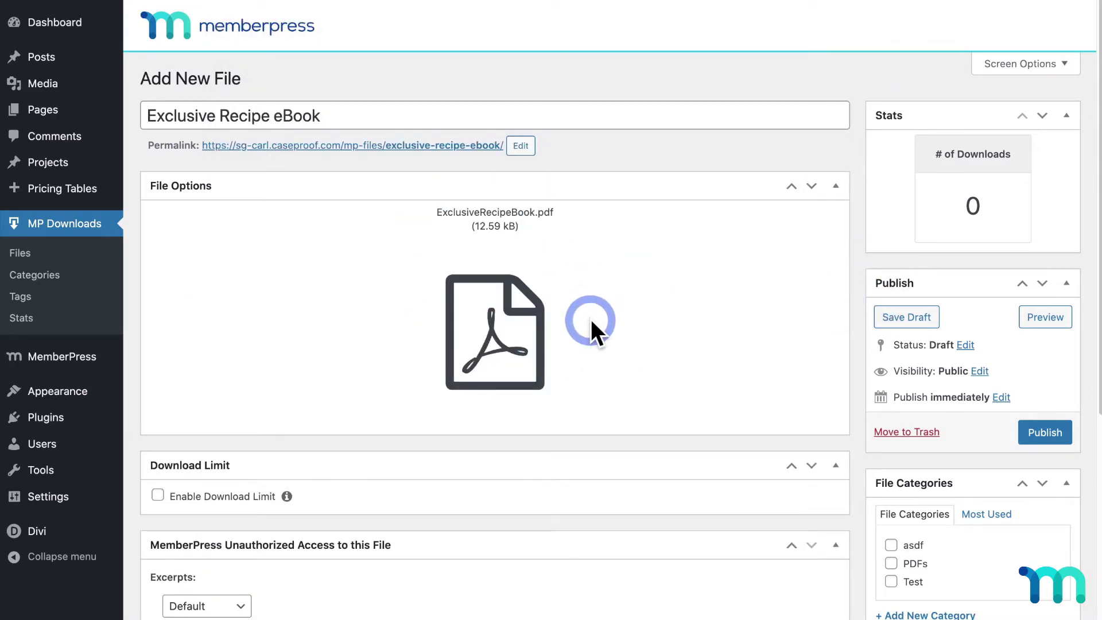
pyautogui.click(1051, 430)
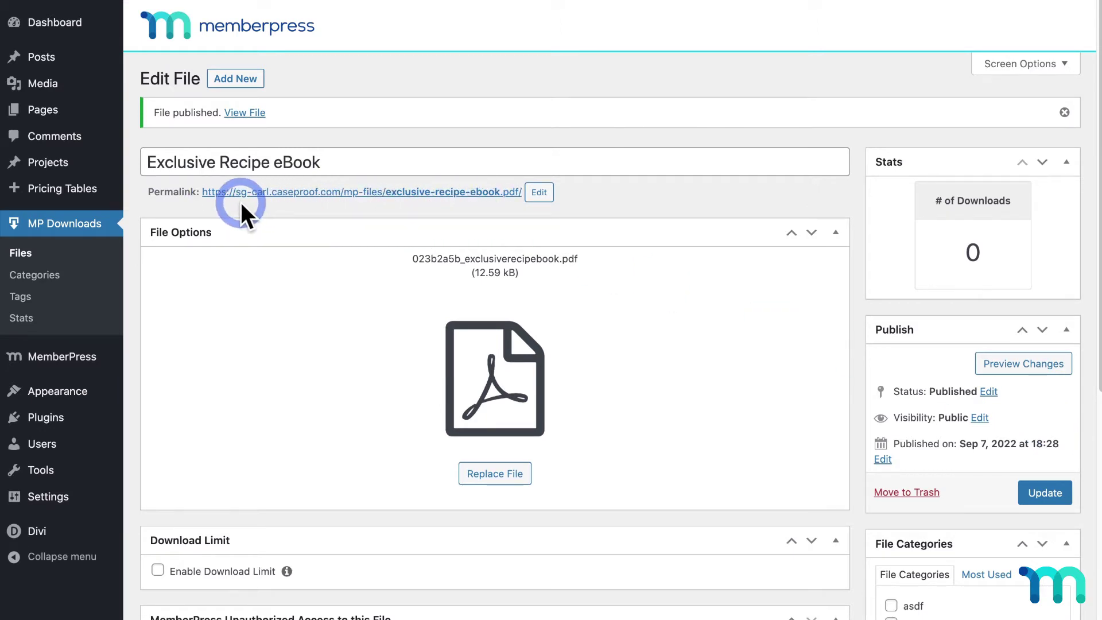
pyautogui.scroll(-5, 373, 259)
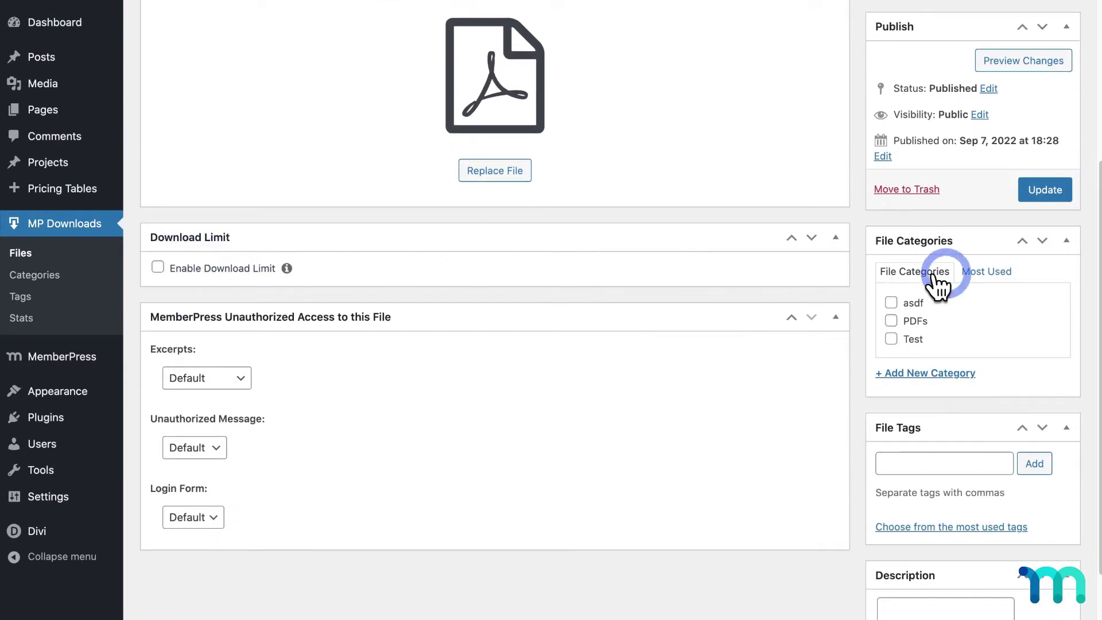
pyautogui.scroll(-3, 999, 394)
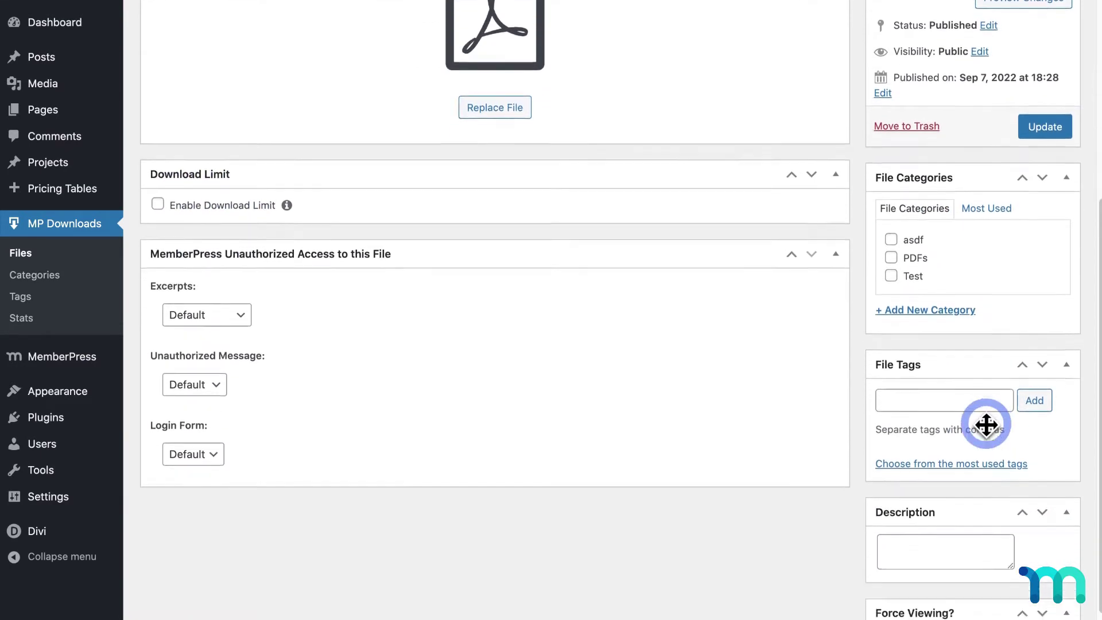
pyautogui.scroll(-1, 983, 411)
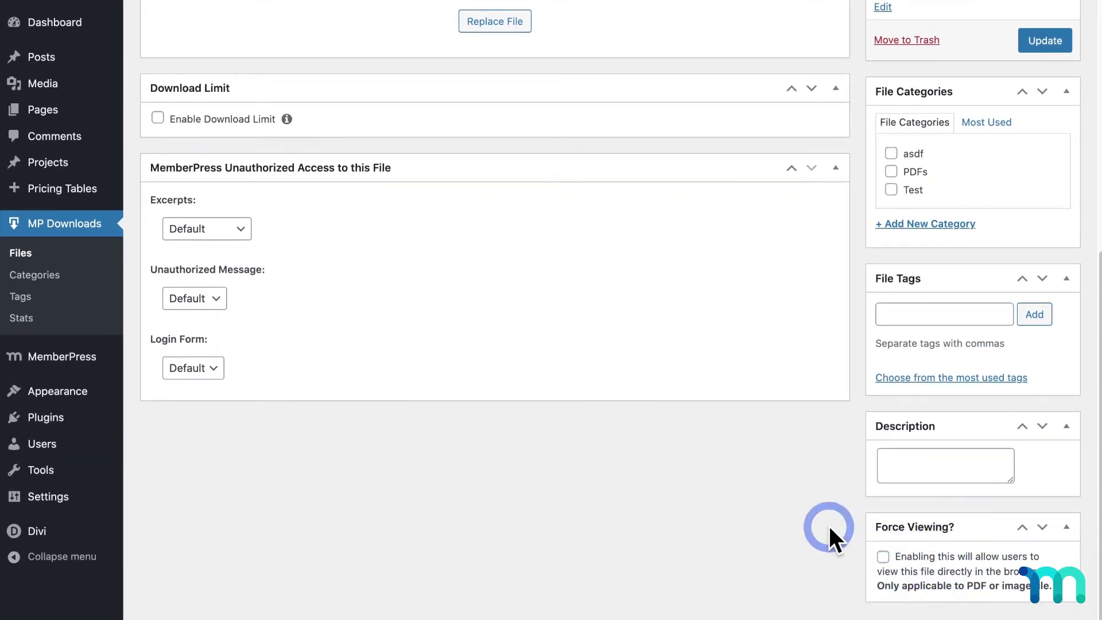
pyautogui.scroll(7, 828, 524)
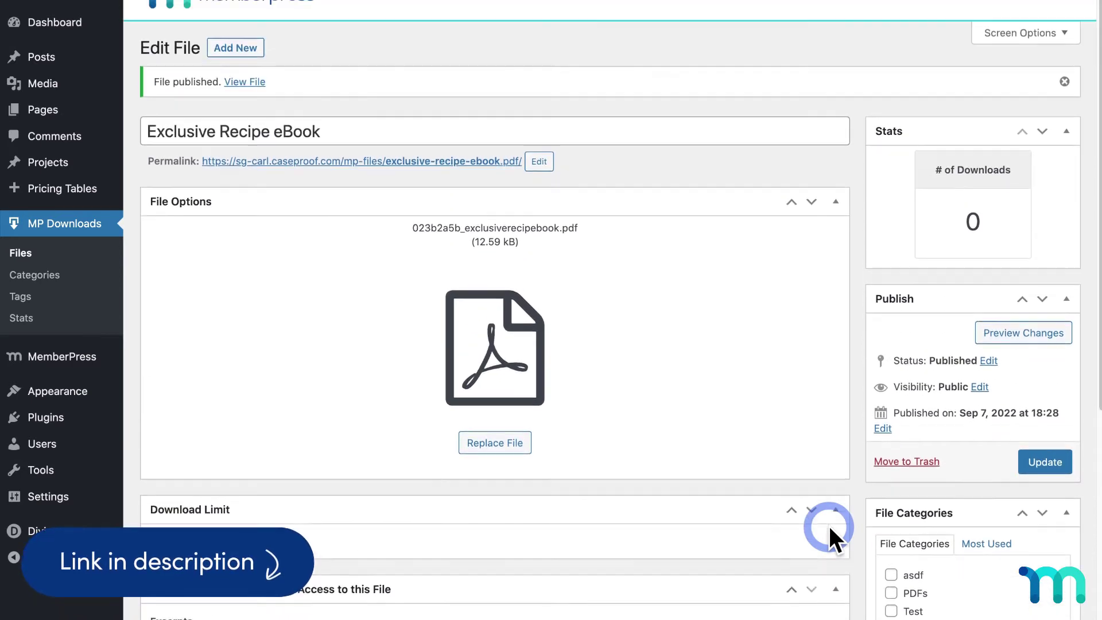
pyautogui.scroll(1, 828, 525)
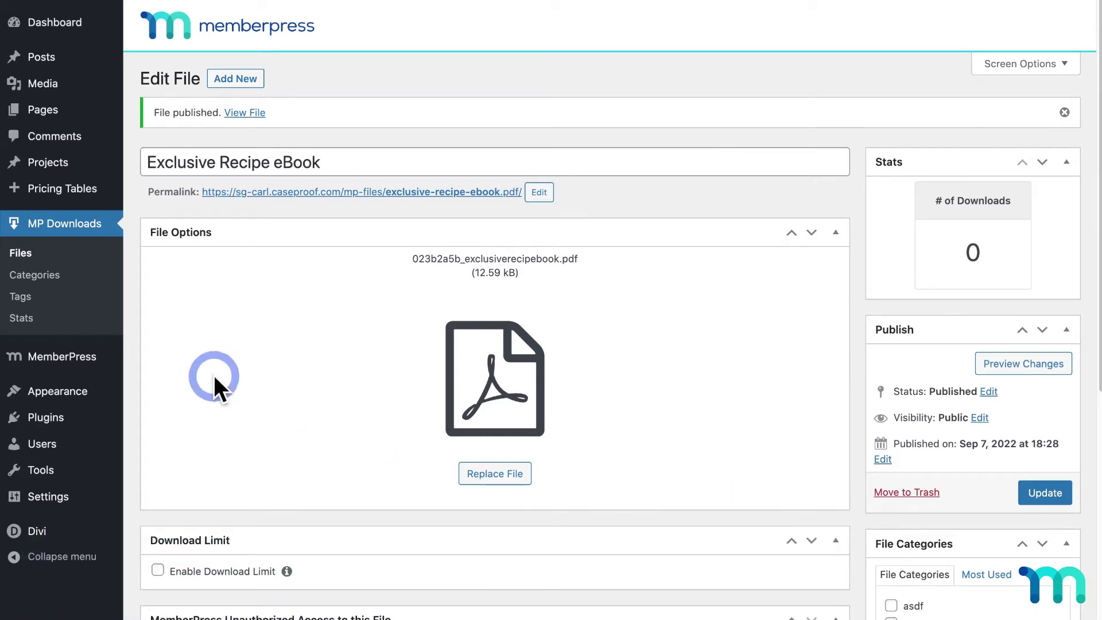
# - Publish membership 'Exclusive Recipe eBook' priced at 199.00, one-time billing with lifetime access
pyautogui.moveTo(95, 359)
pyautogui.click(188, 255)
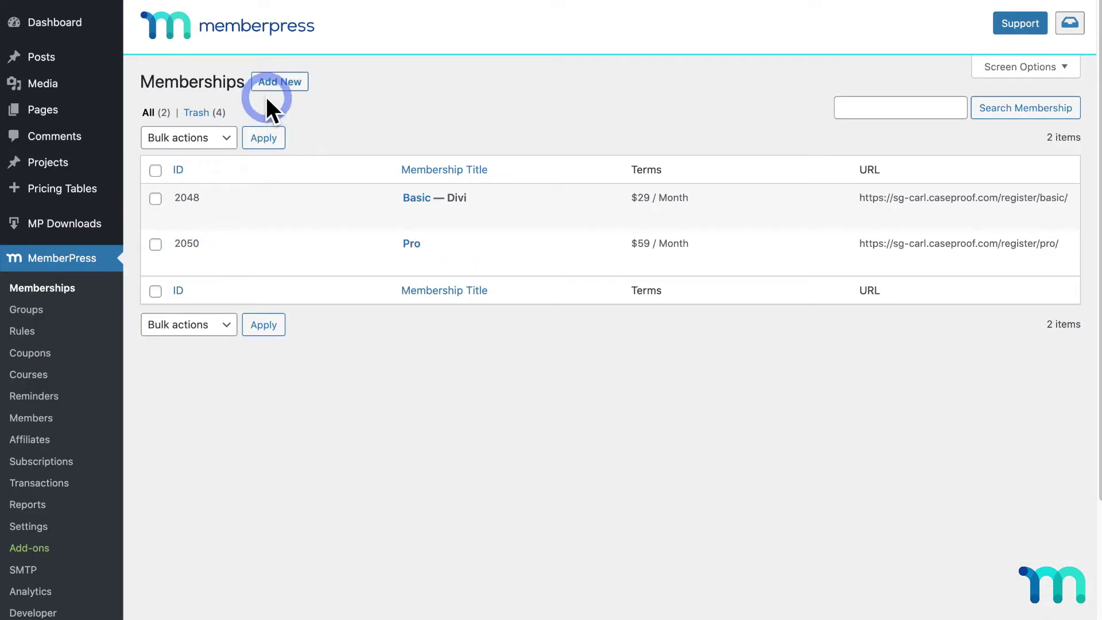
pyautogui.click(277, 85)
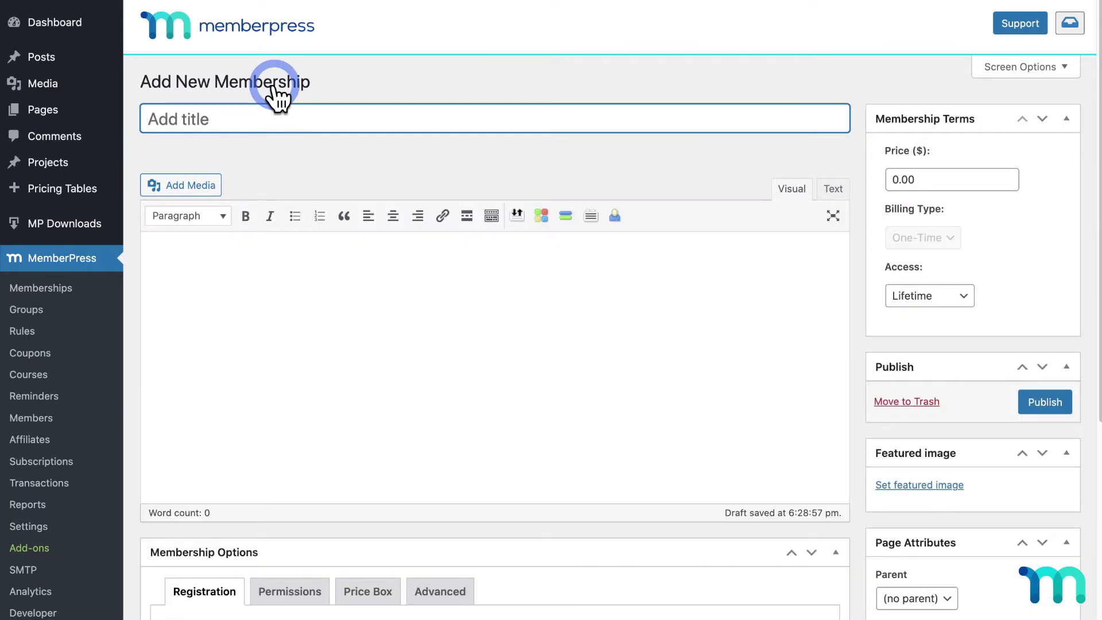
pyautogui.write('Exclusive ')
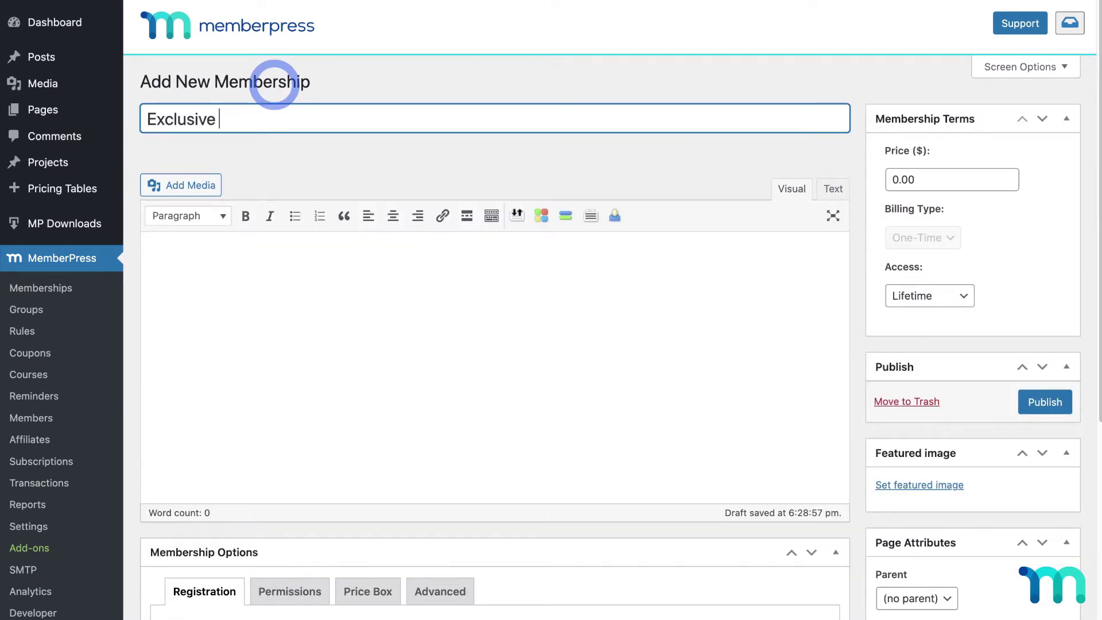
pyautogui.write('Recipe ')
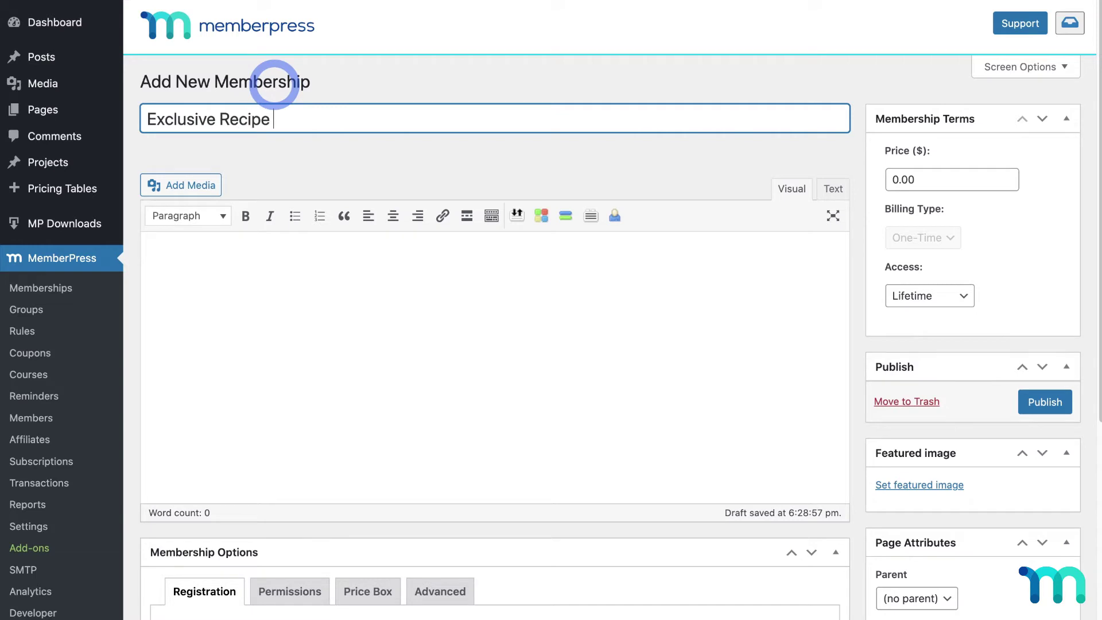
pyautogui.write('eBook')
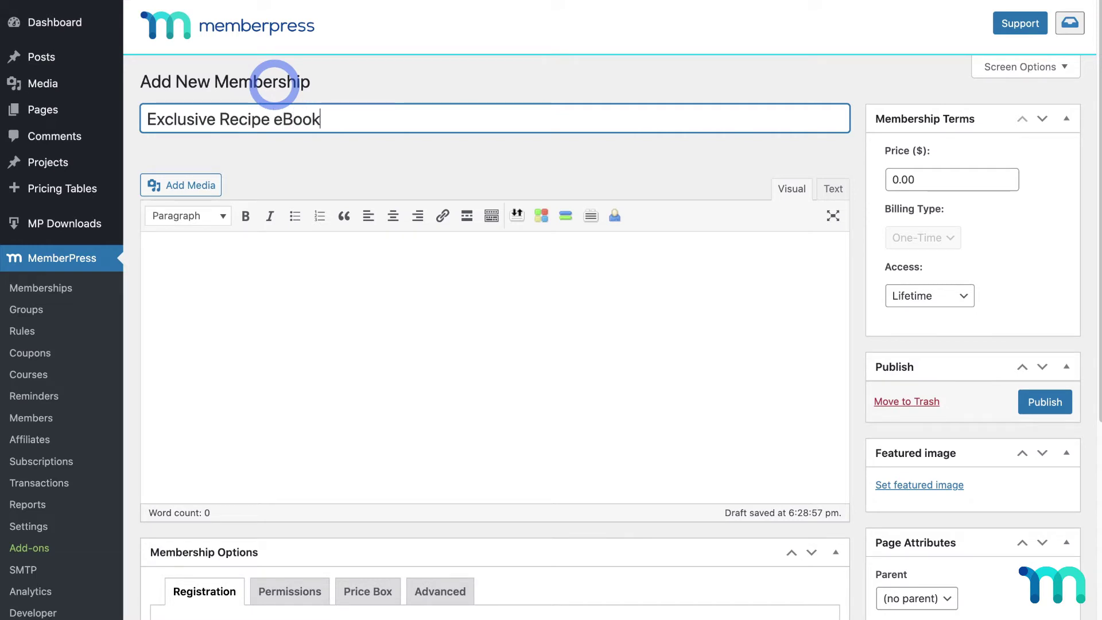
pyautogui.moveTo(949, 183); pyautogui.dragTo(857, 179)
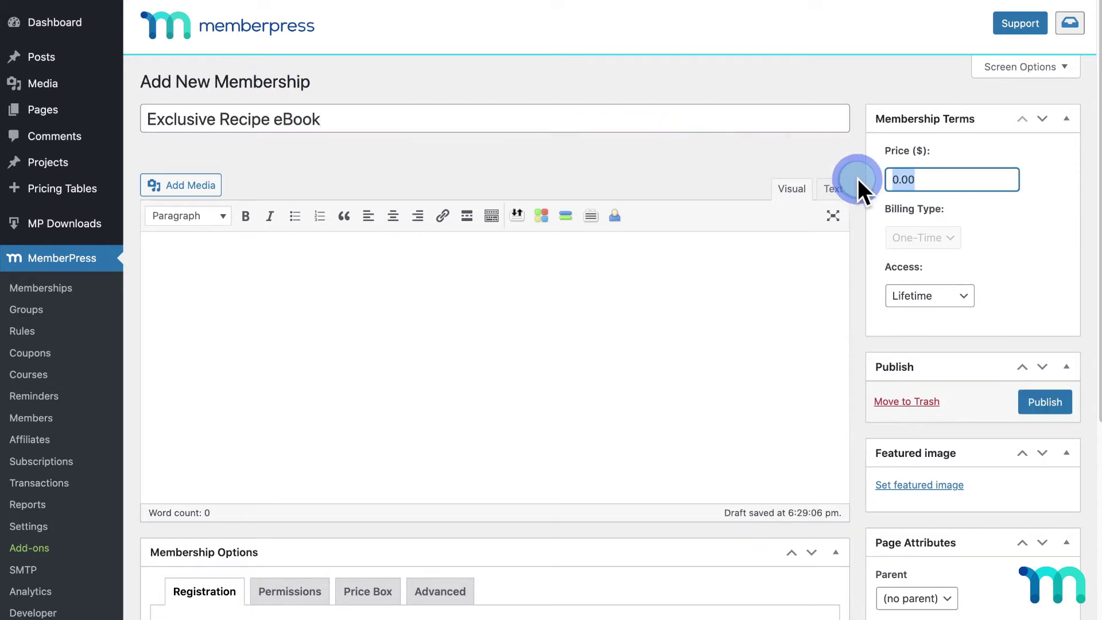
pyautogui.write('199')
pyautogui.click(1045, 218)
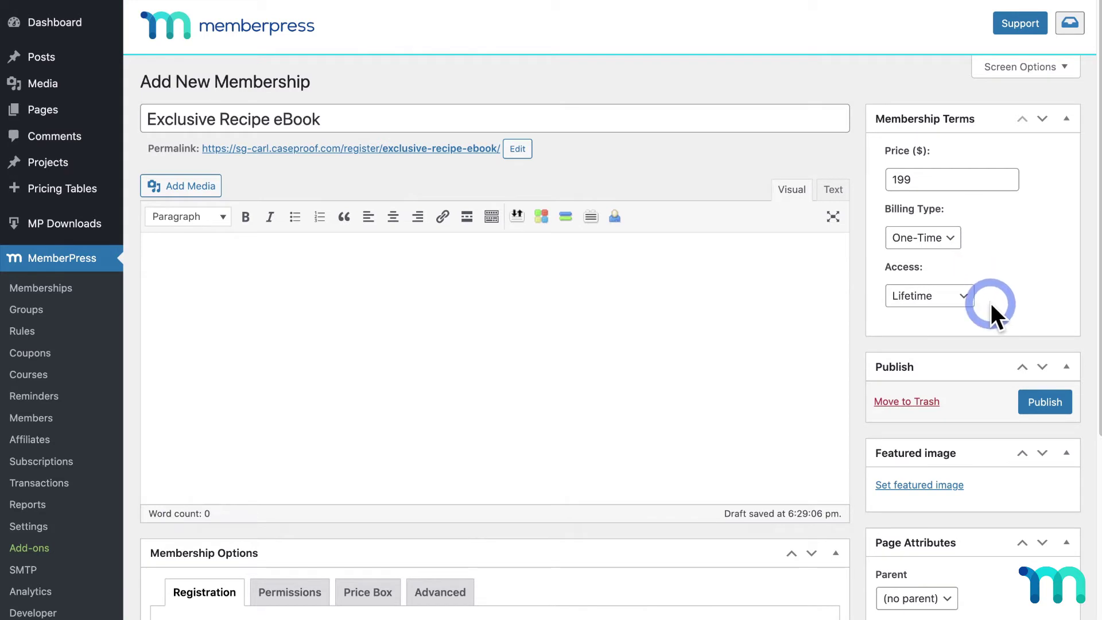
pyautogui.click(1035, 401)
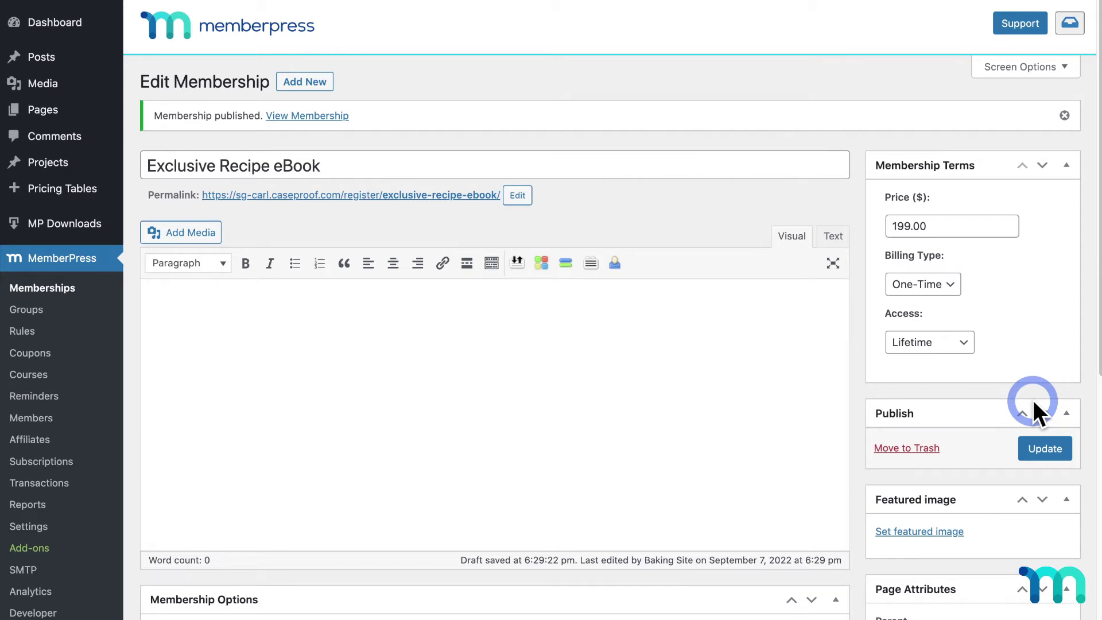
# - Start a new access rule whose protected content type is A Single File
pyautogui.click(22, 331)
pyautogui.click(217, 83)
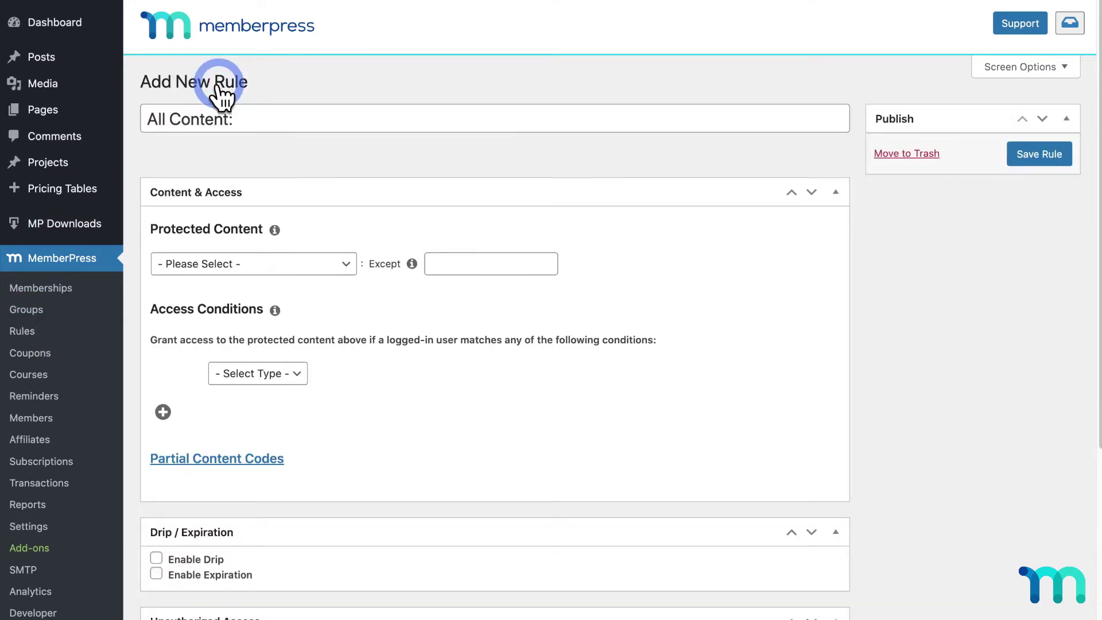
pyautogui.scroll(-3, 359, 163)
pyautogui.click(344, 181)
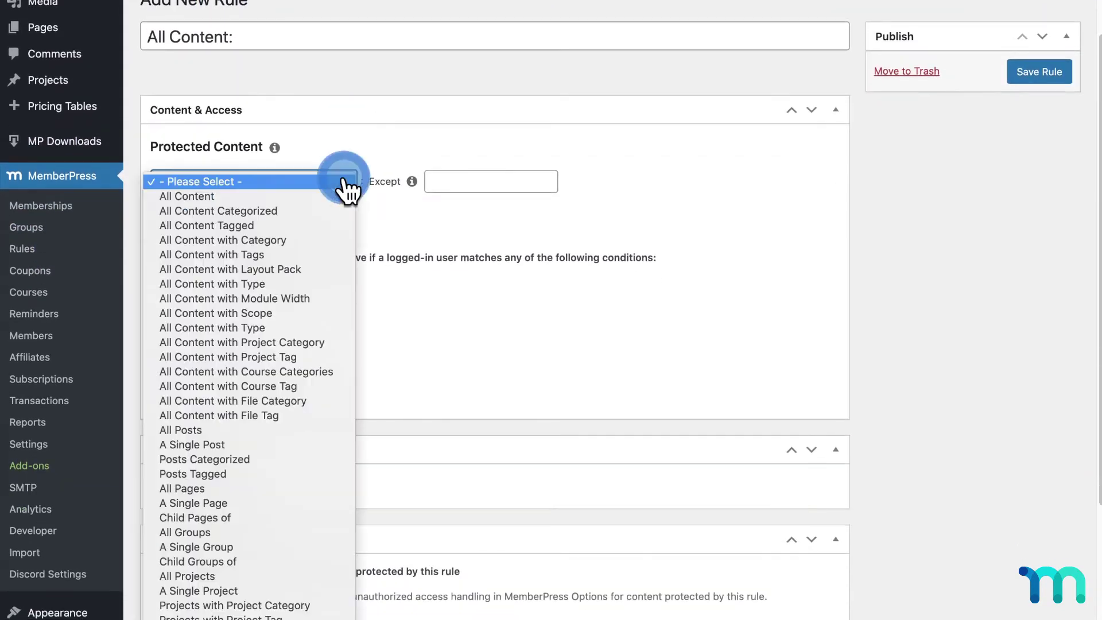
pyautogui.scroll(-3, 290, 272)
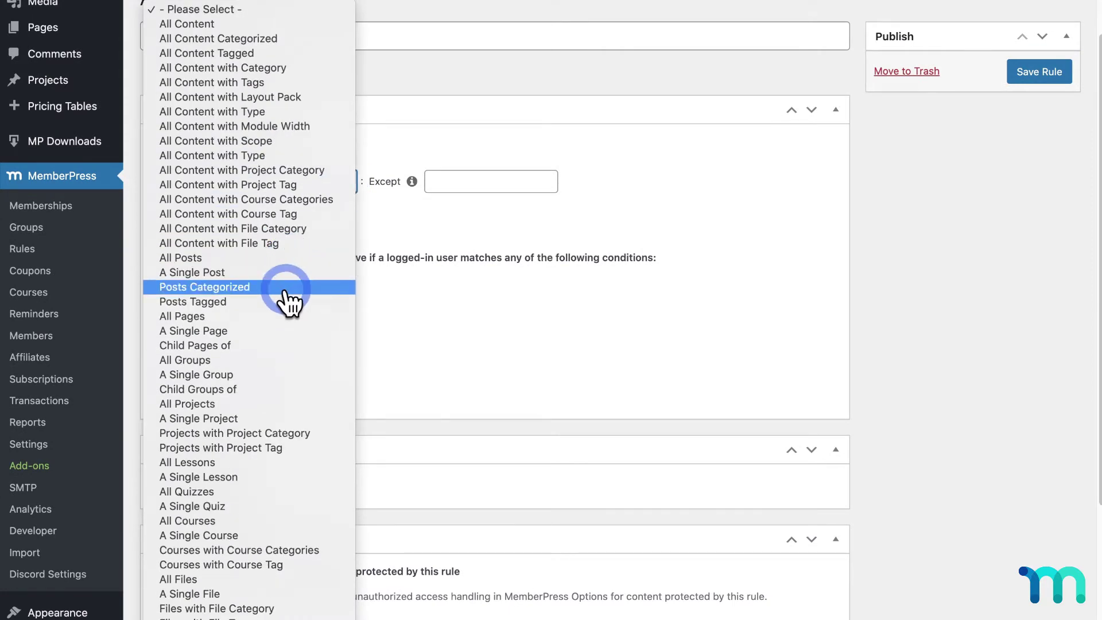
pyautogui.click(258, 594)
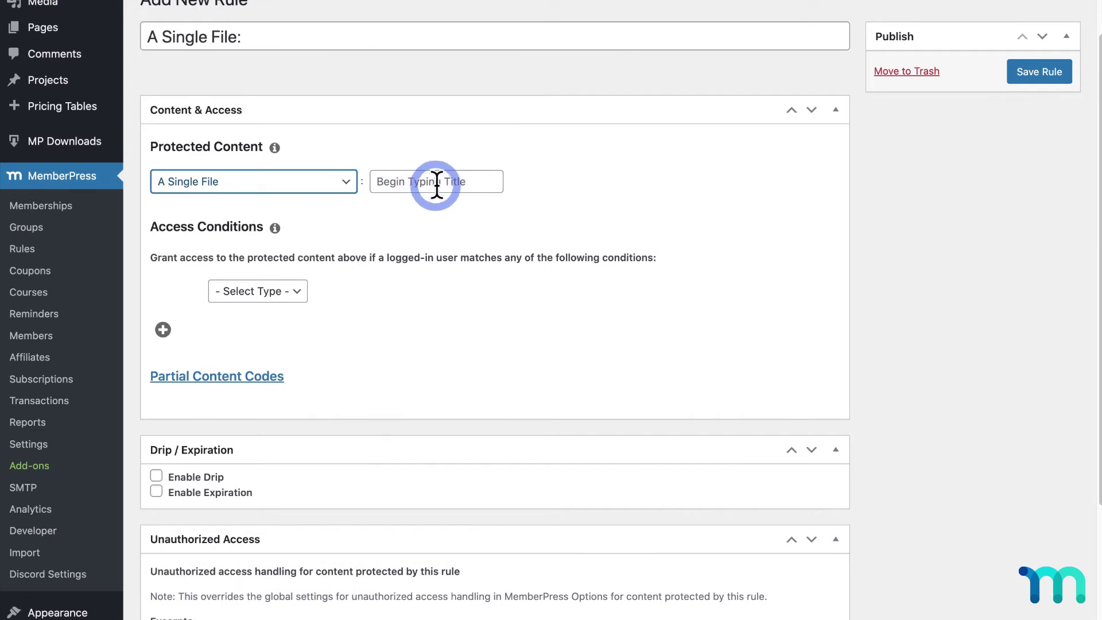
pyautogui.click(350, 183)
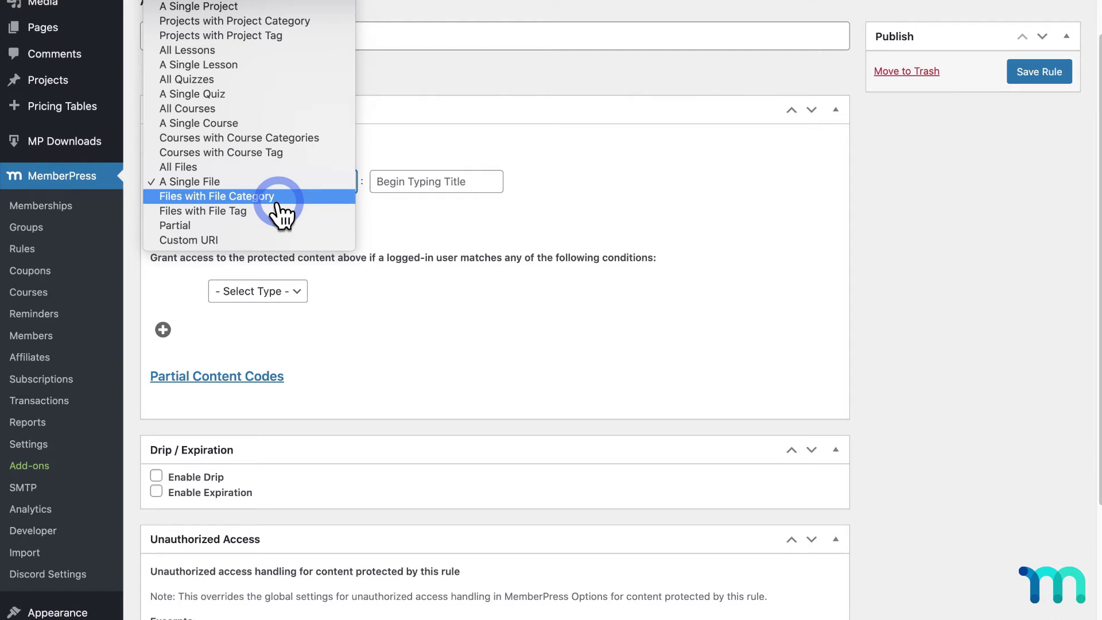
pyautogui.click(280, 183)
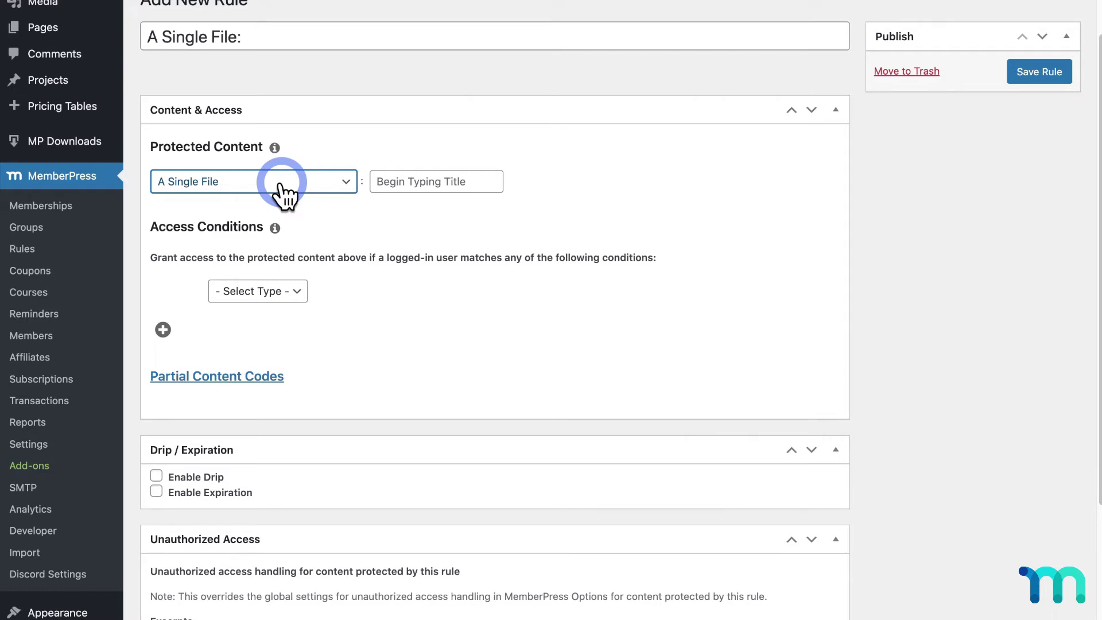
# - Protect the Exclusive Recipe eBook file for Membership 'Exclusive Recipe eBook' members only, and save the rule
pyautogui.click(406, 180)
pyautogui.write('ex')
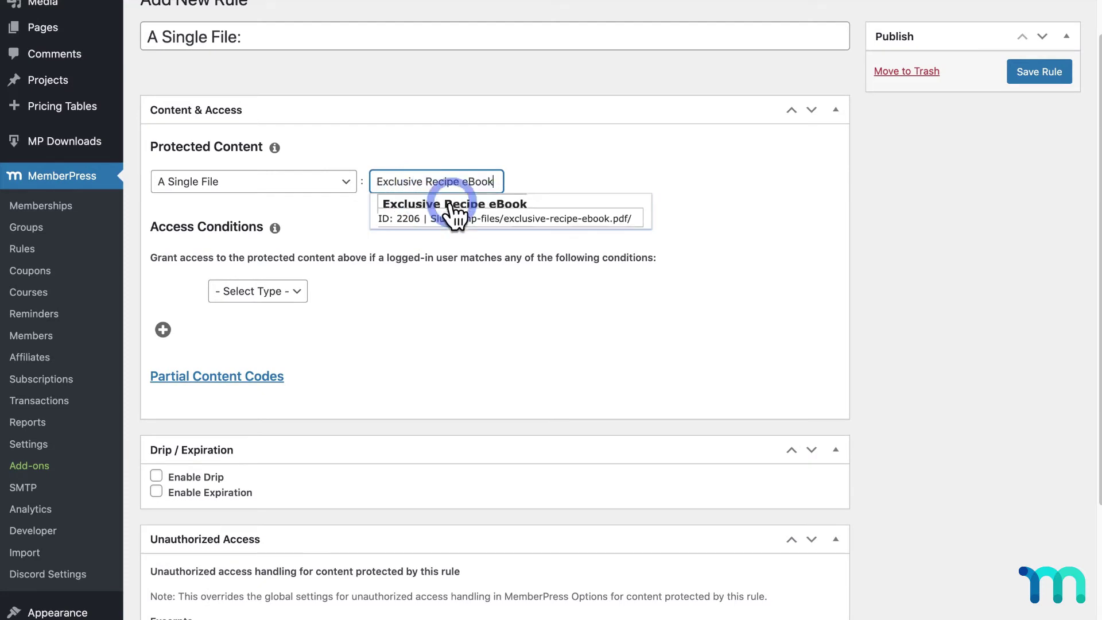
pyautogui.click(509, 208)
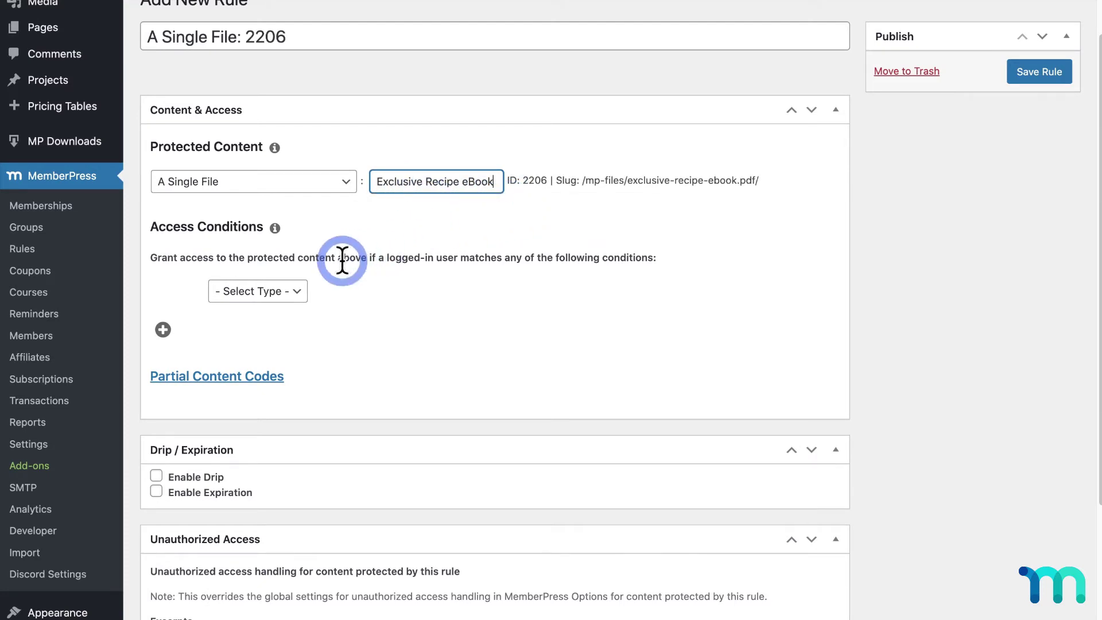
pyautogui.click(299, 291)
pyautogui.click(295, 306)
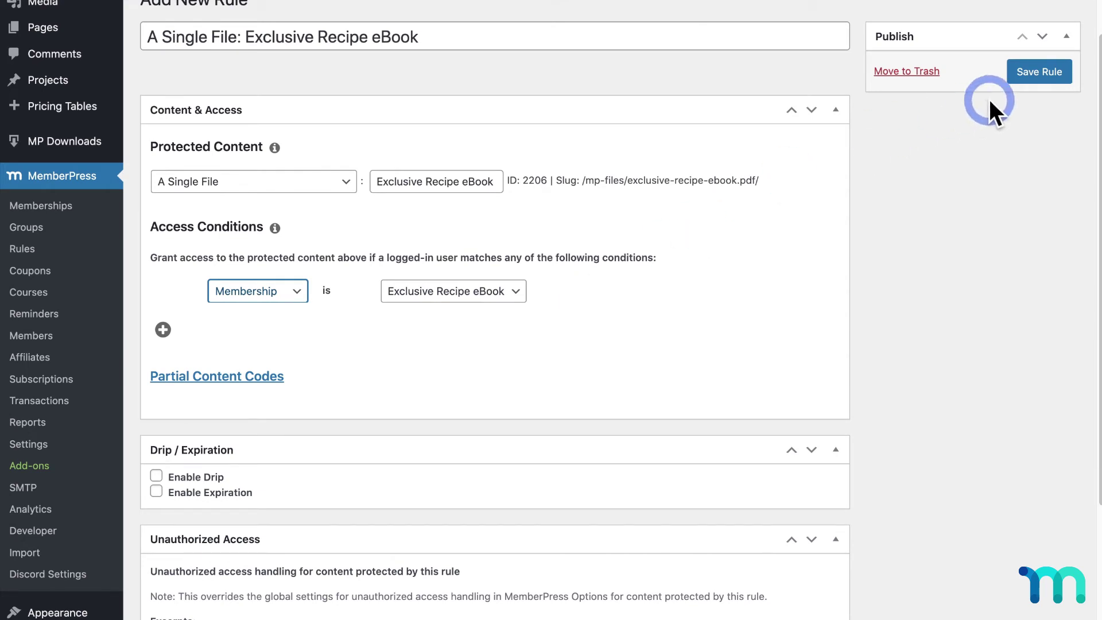
pyautogui.click(1033, 72)
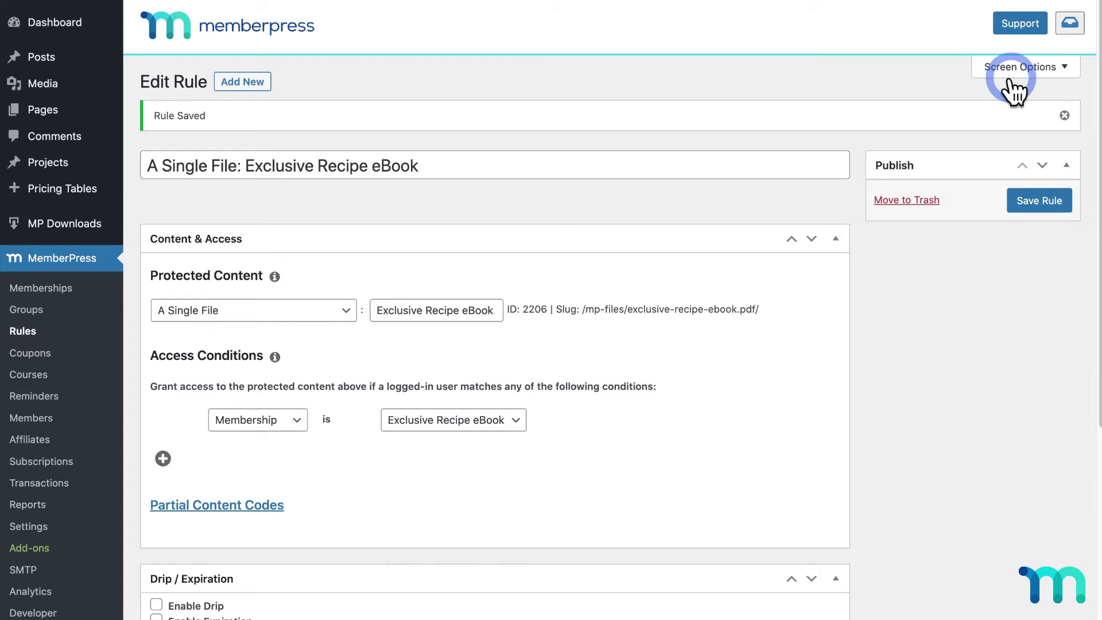
# - Copy the Exclusive Recipe eBook file's shortcode from MP Downloads Files, then show the site's Pages list
pyautogui.click(75, 225)
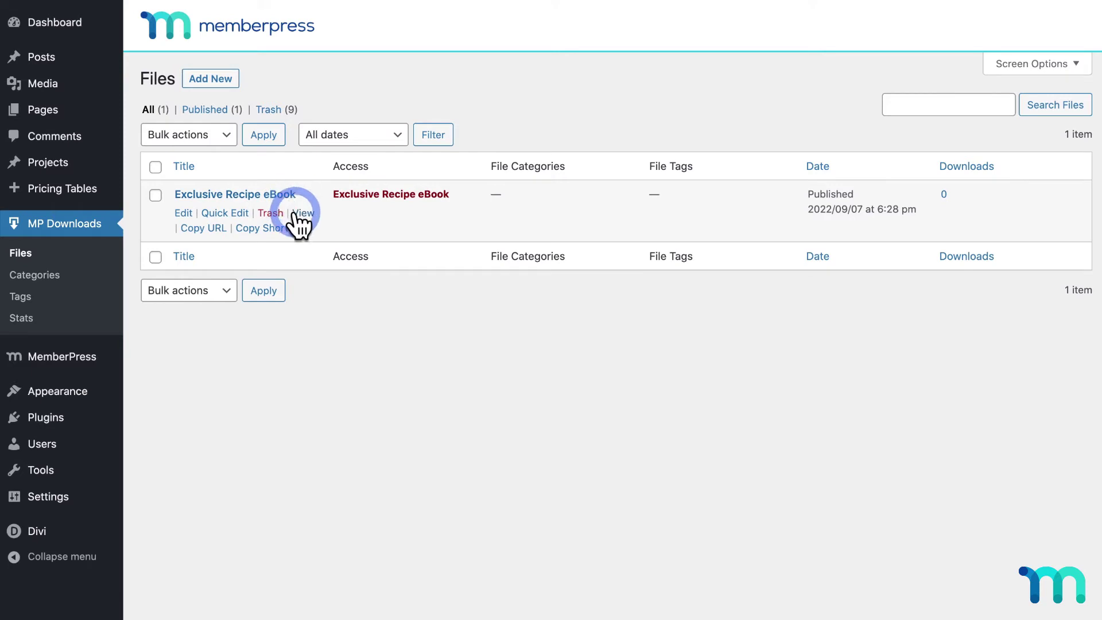
pyautogui.click(298, 228)
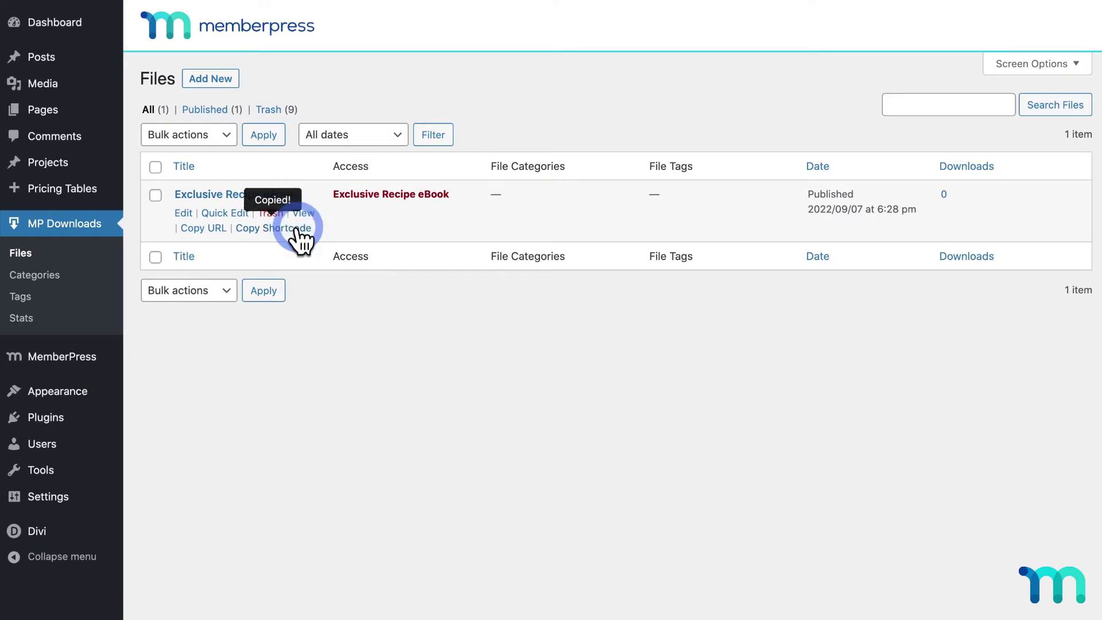
pyautogui.click(55, 114)
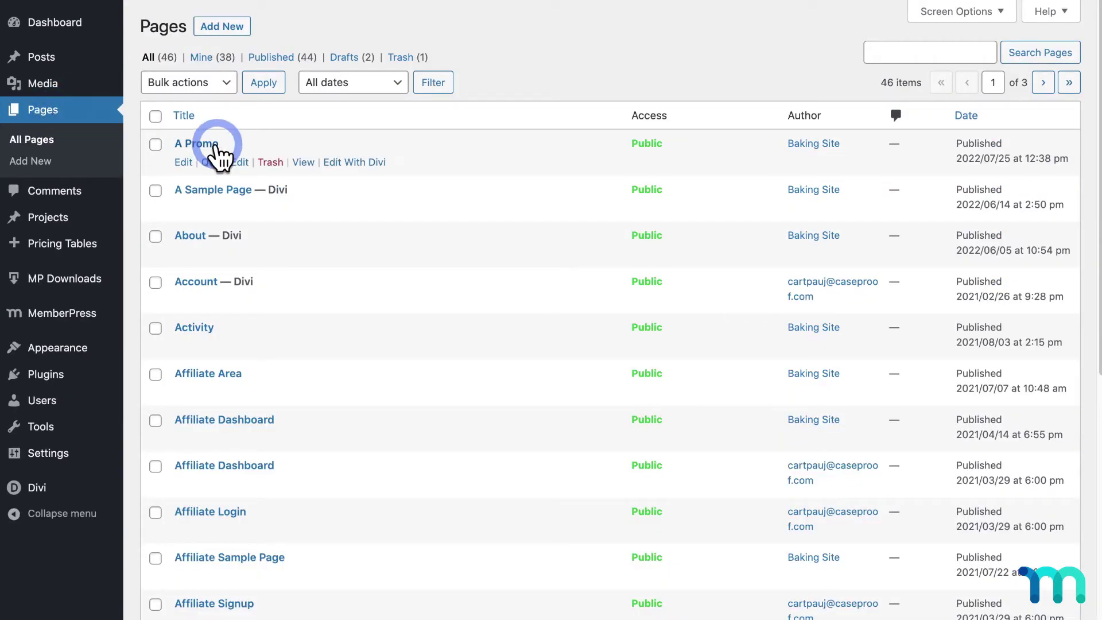
# - In Divi, add a Text module under the Download heading of Baking Secrets eBook
pyautogui.scroll(-8, 503, 207)
pyautogui.scroll(-1, 501, 204)
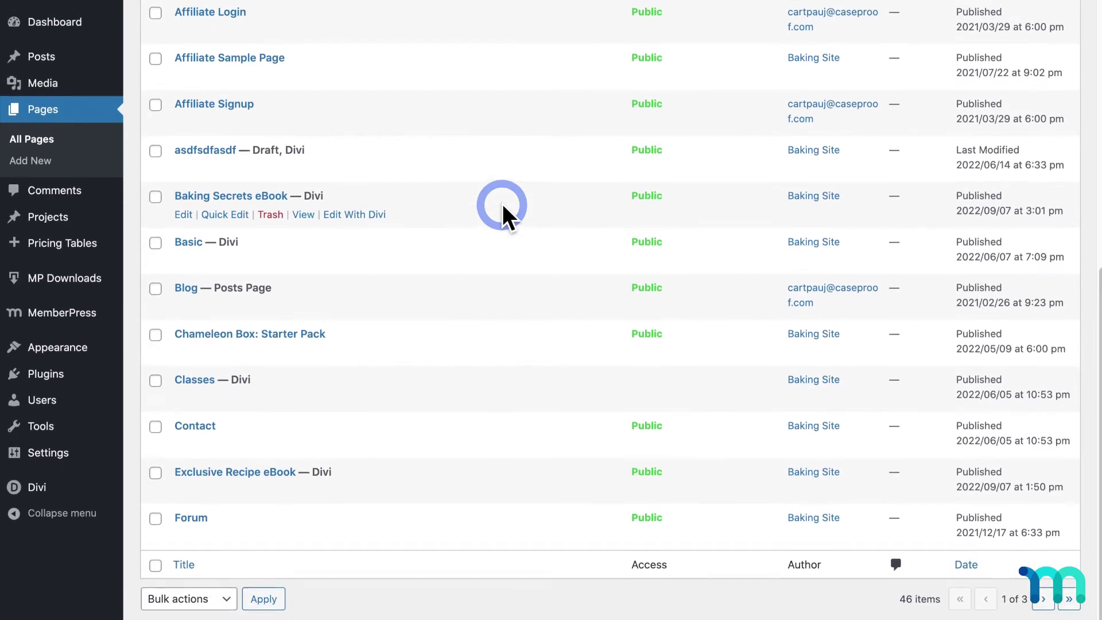
pyautogui.click(339, 219)
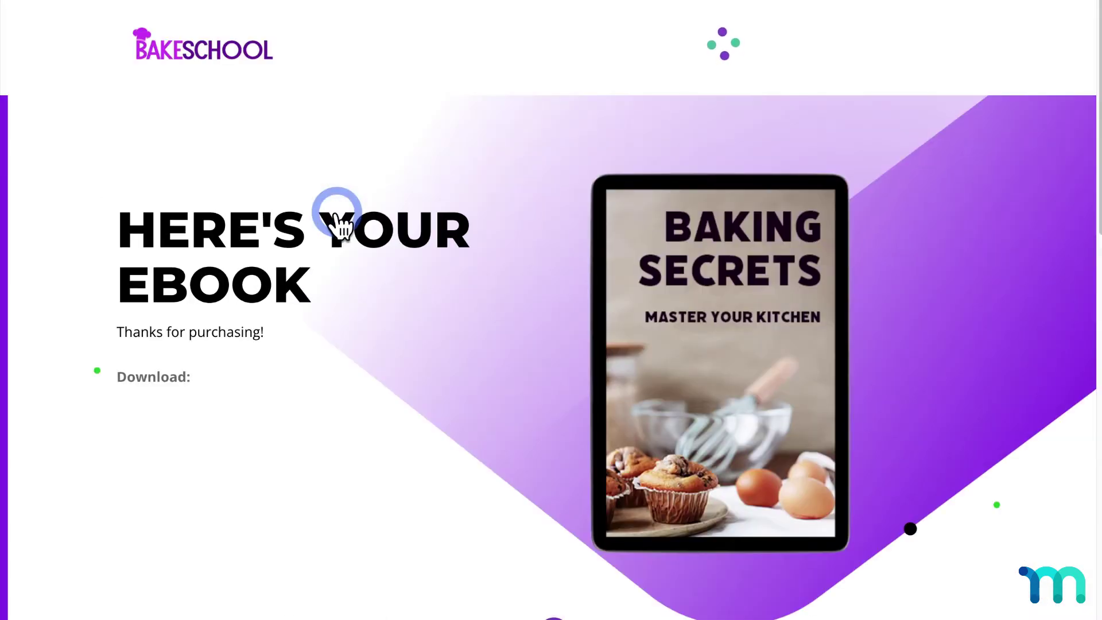
pyautogui.moveTo(265, 364)
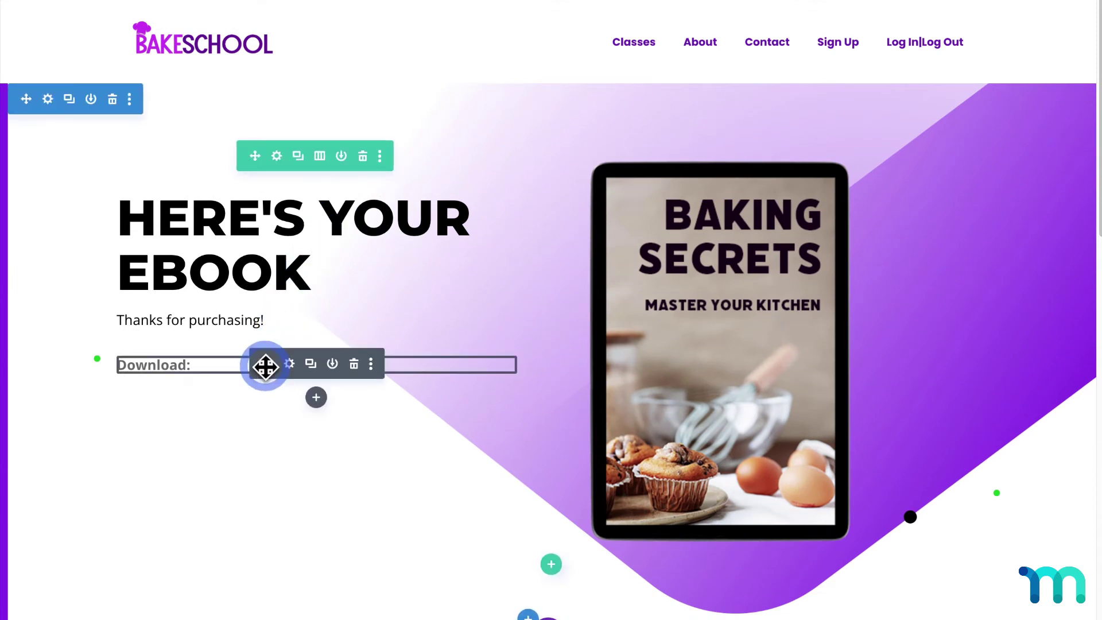
pyautogui.click(316, 393)
pyautogui.write('tex')
pyautogui.click(271, 194)
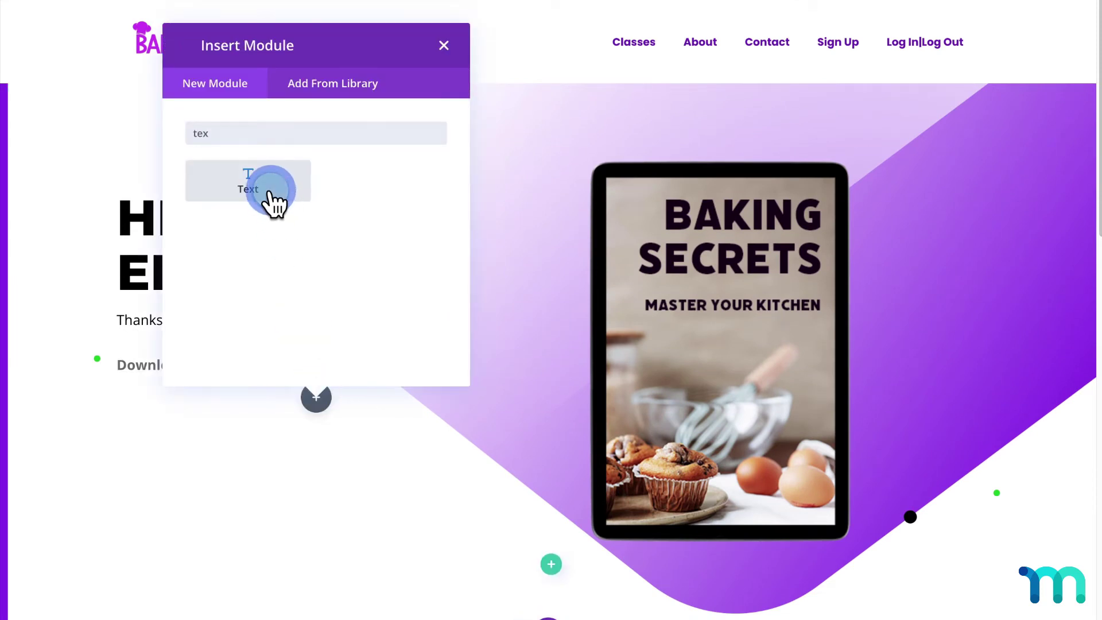
# - Replace the module's placeholder text with the pasted [mpdl-file-link file_id=2206] shortcode and confirm
pyautogui.click(541, 293)
pyautogui.click(795, 307)
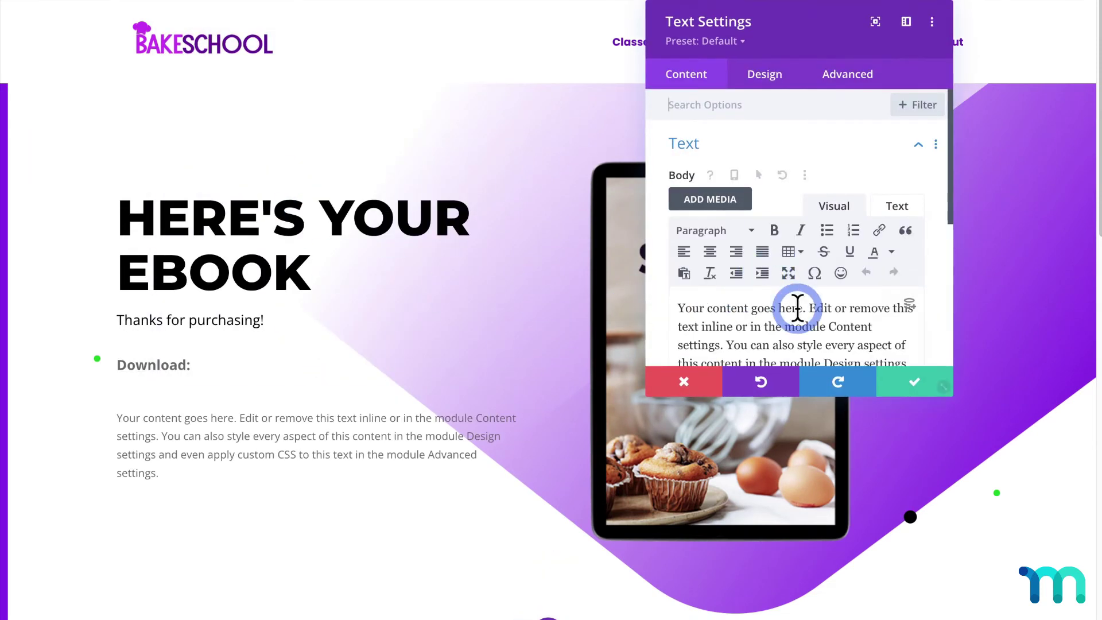
pyautogui.moveTo(853, 310); pyautogui.dragTo(680, 218)
pyautogui.write('[mpdl-file-link file_id=2206]')
pyautogui.click(911, 379)
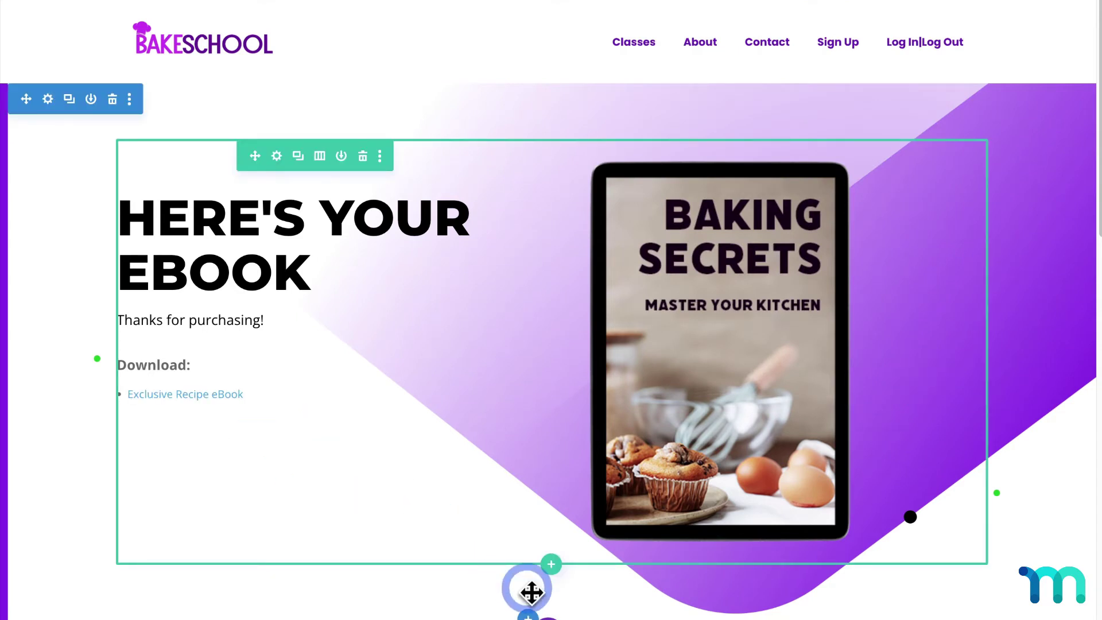
pyautogui.click(548, 615)
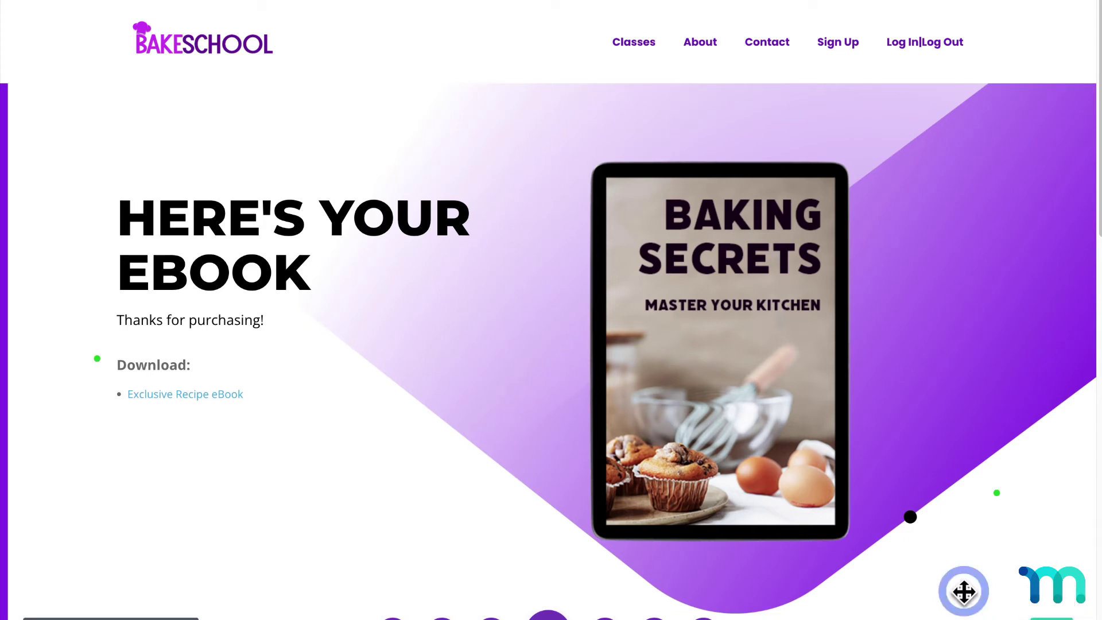
# - Return to the WordPress admin Dashboard via the admin bar site menu
pyautogui.click(102, 7)
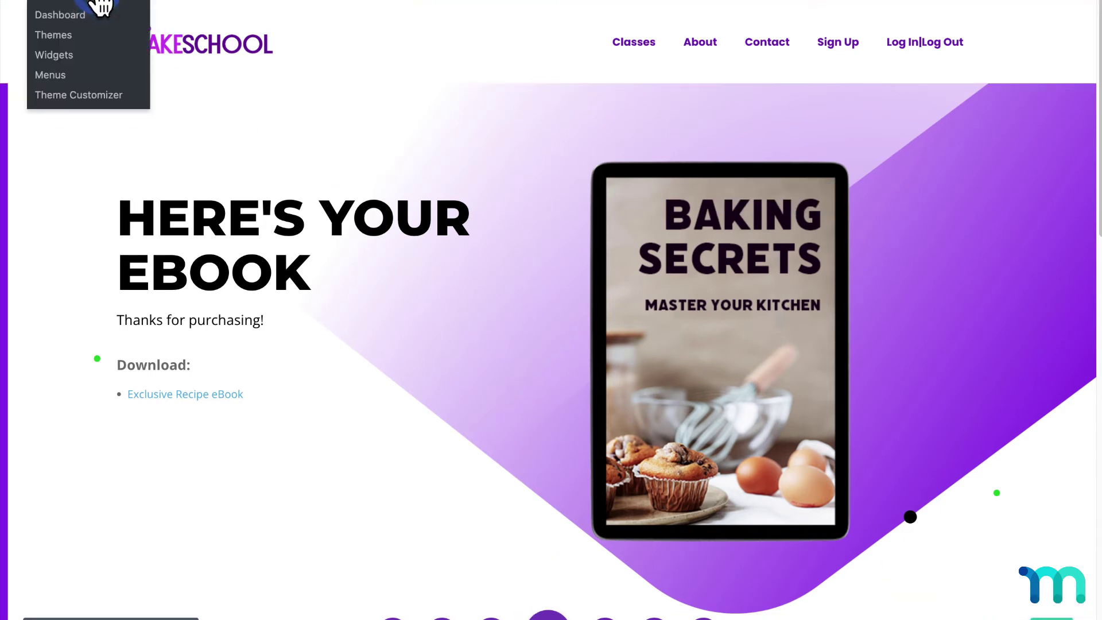
pyautogui.click(102, 8)
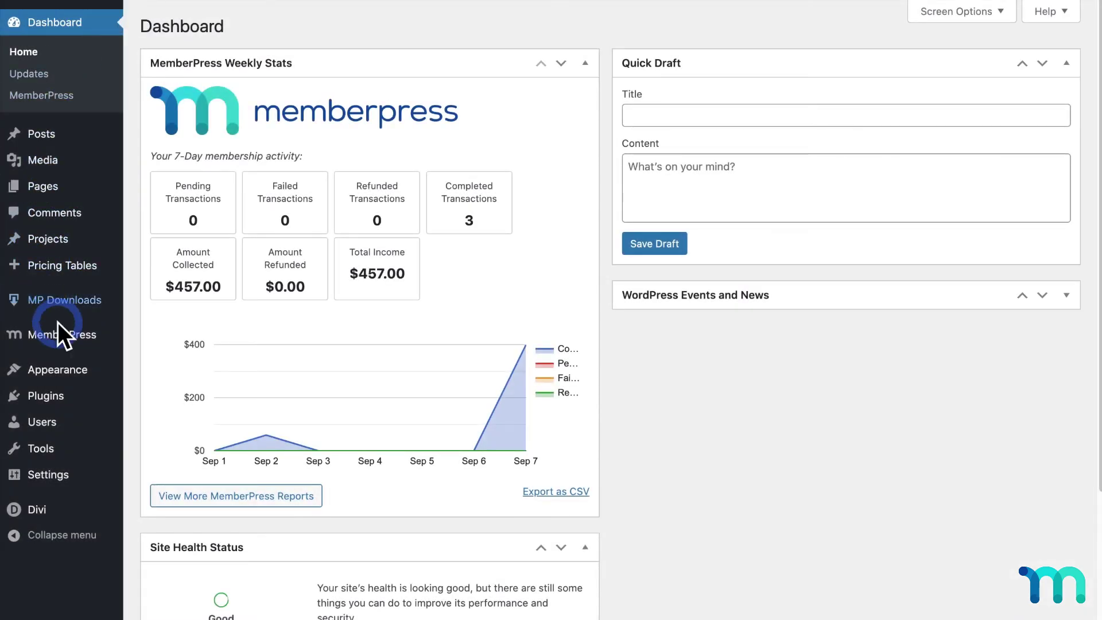
# - Add the Baking Secrets eBook page to Main Menu
pyautogui.moveTo(72, 373)
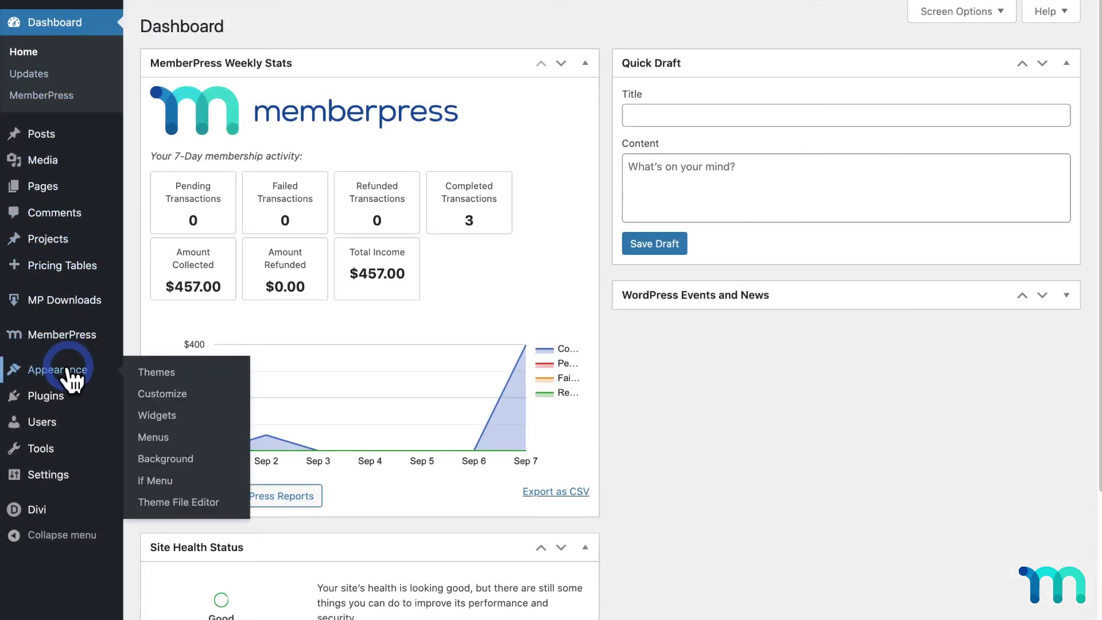
pyautogui.click(160, 441)
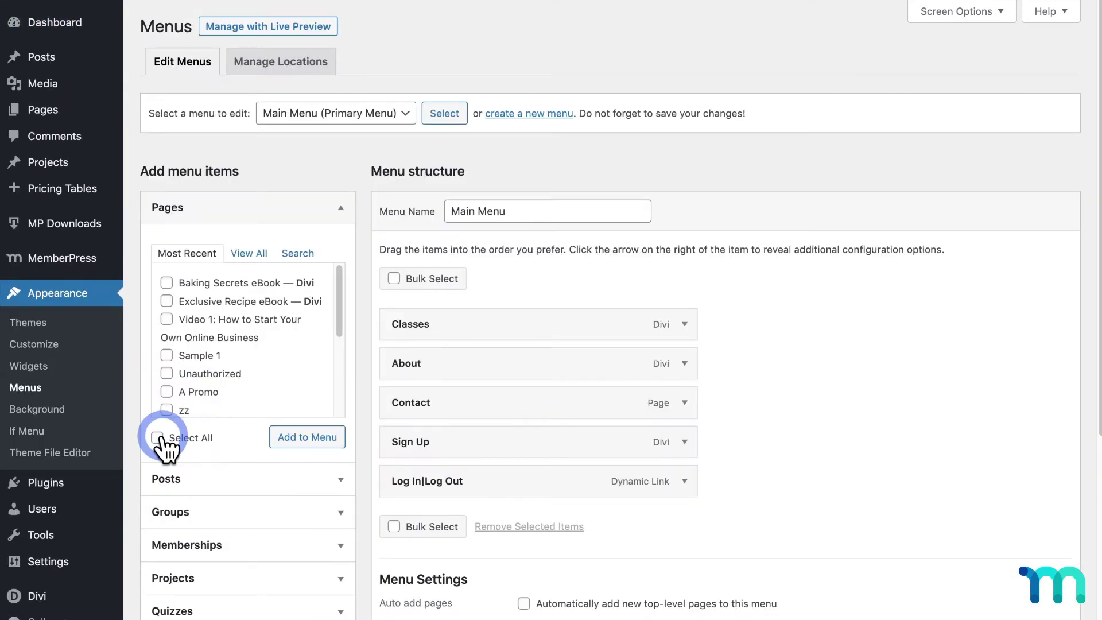
pyautogui.click(166, 282)
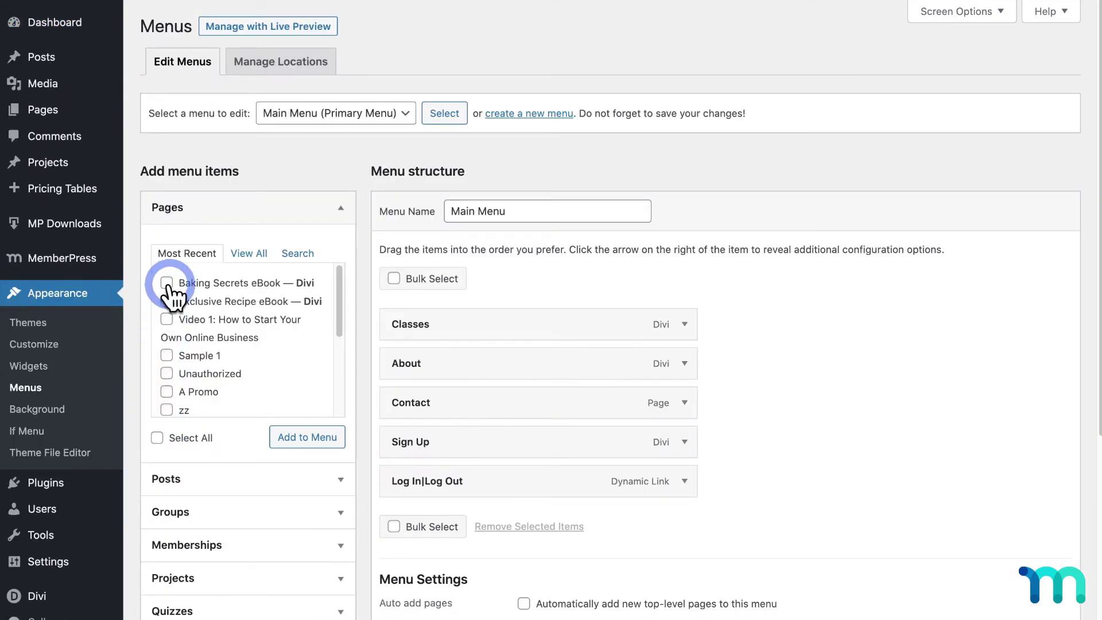
pyautogui.click(306, 424)
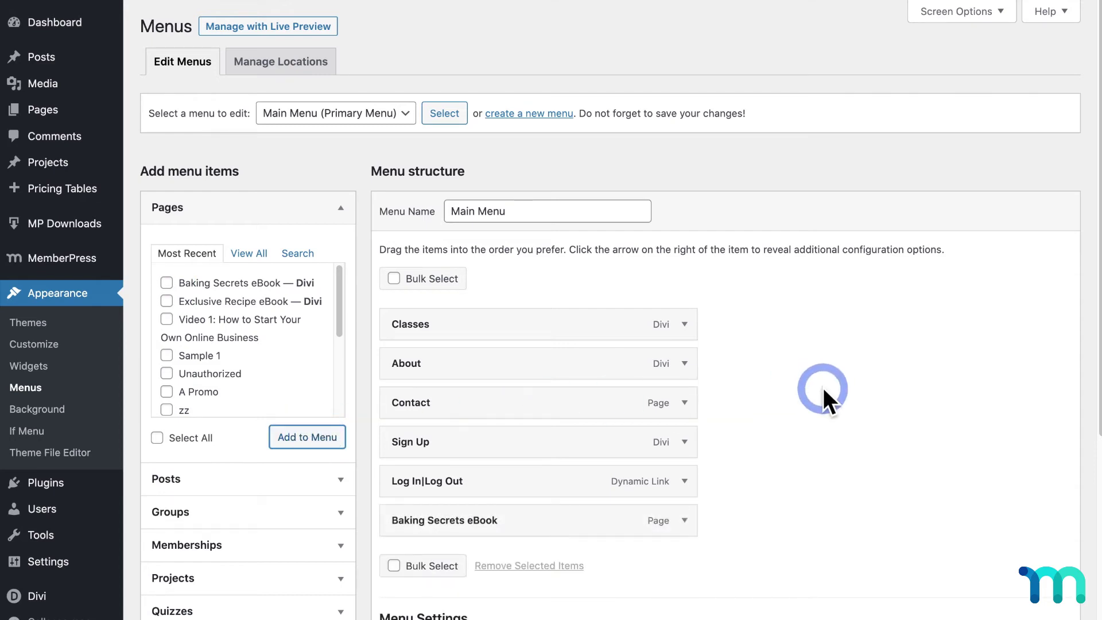
# - Enable visibility rules so the item shows only to Exclusive Recipe eBook members, and save Main Menu
pyautogui.scroll(-5, 811, 422)
pyautogui.click(685, 278)
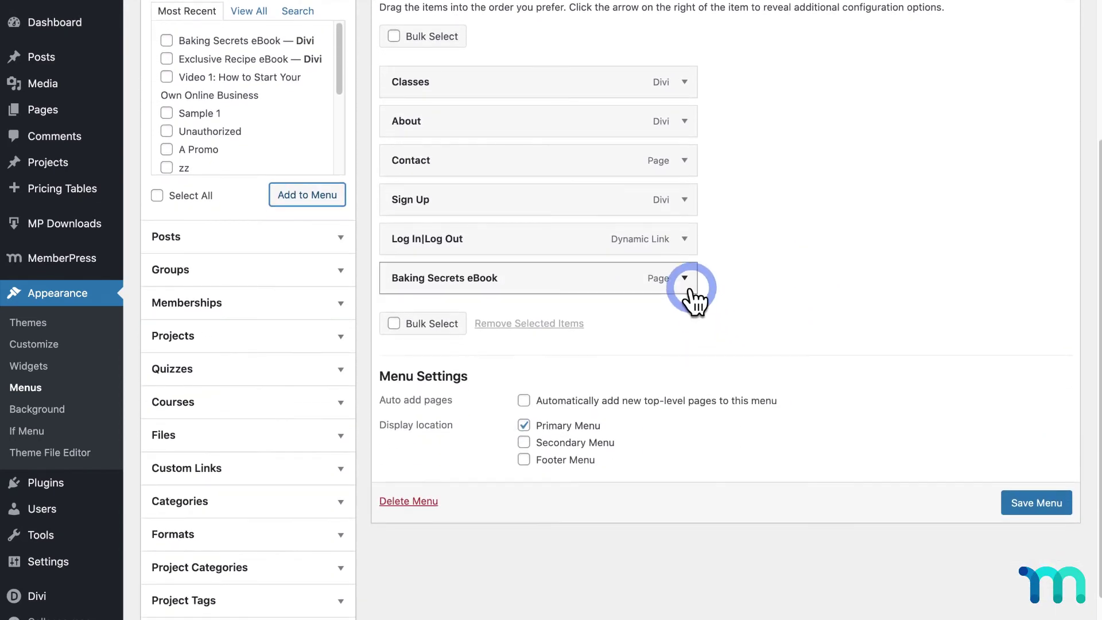
pyautogui.click(393, 356)
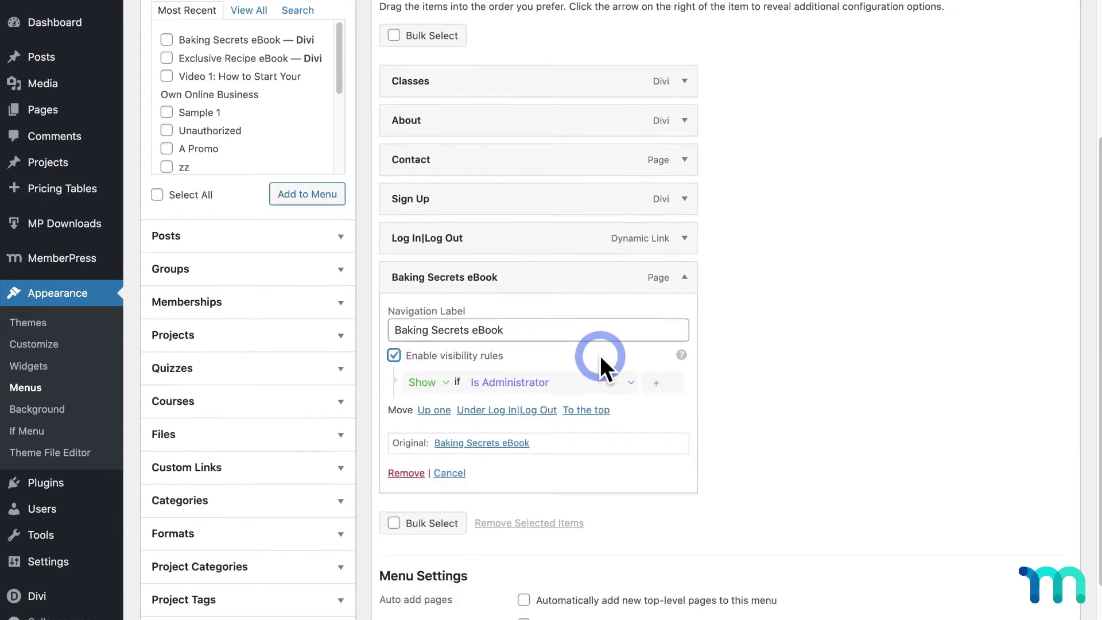
pyautogui.scroll(-2, 601, 356)
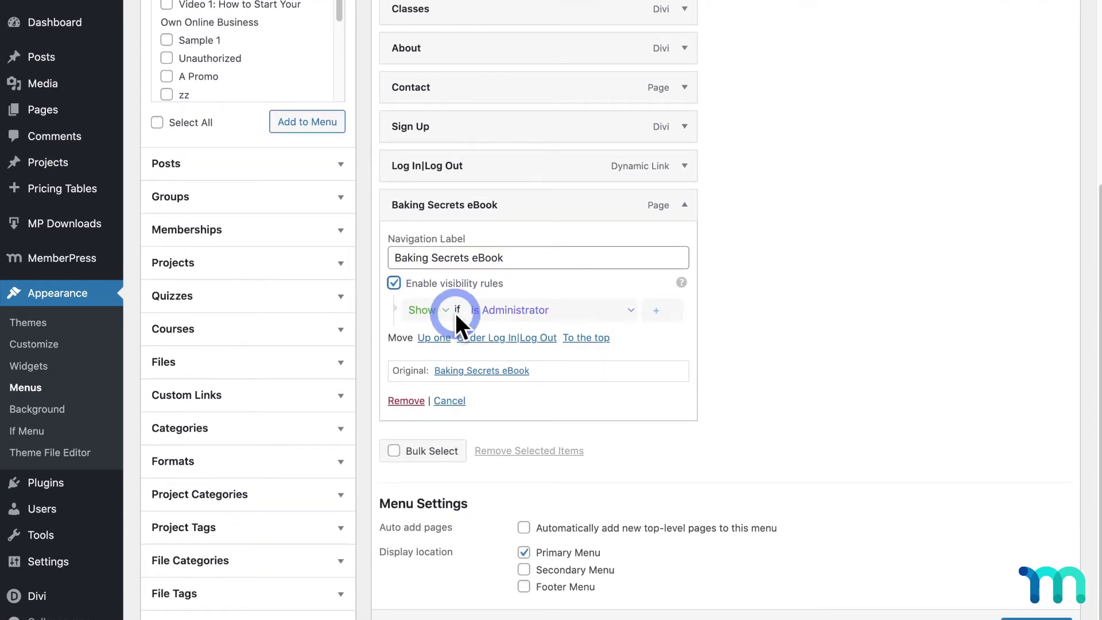
pyautogui.click(525, 312)
pyautogui.scroll(-4, 583, 394)
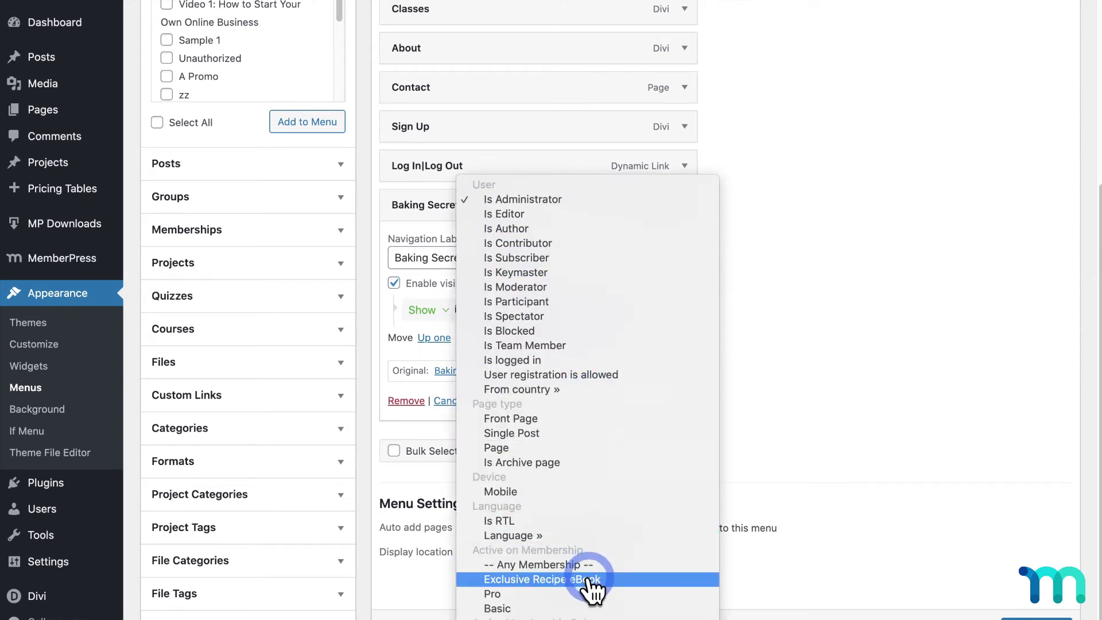
pyautogui.click(591, 579)
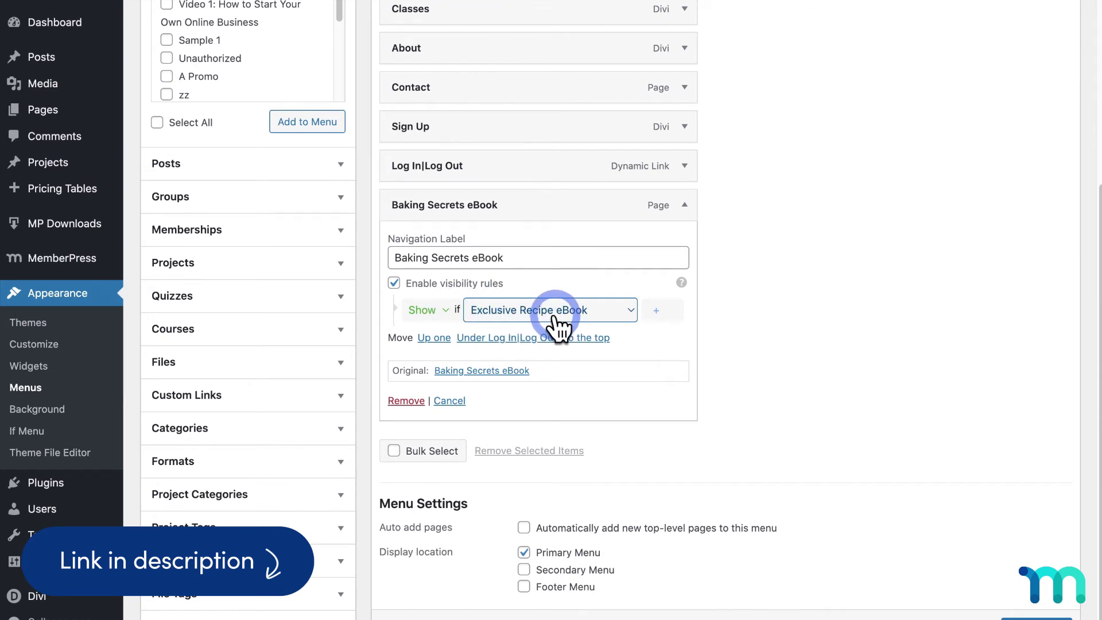
pyautogui.scroll(-1, 1035, 608)
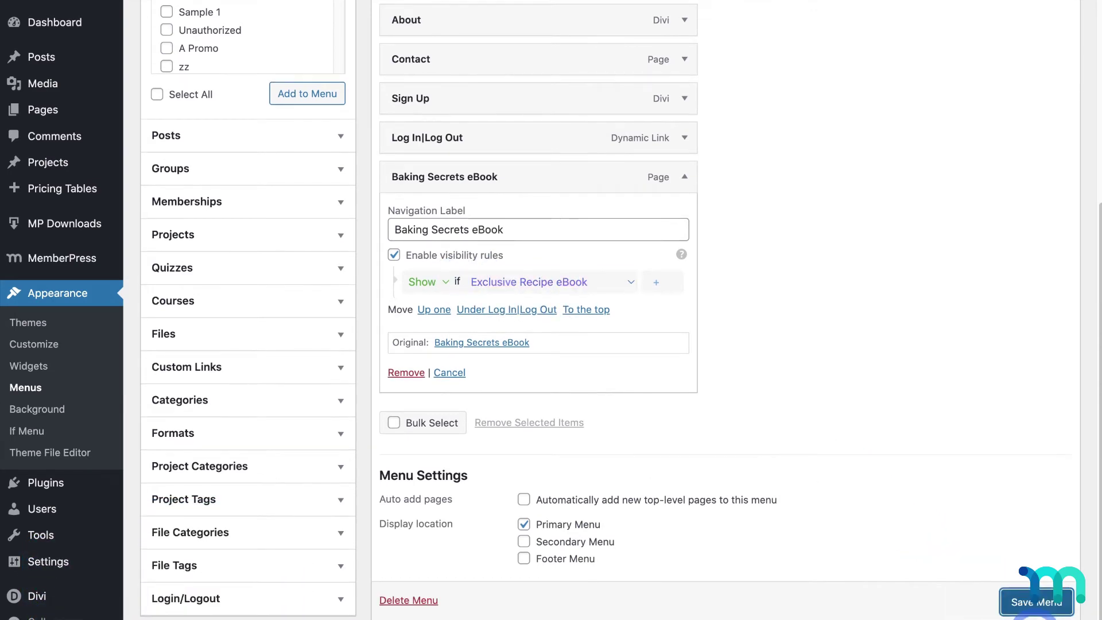
pyautogui.click(1036, 602)
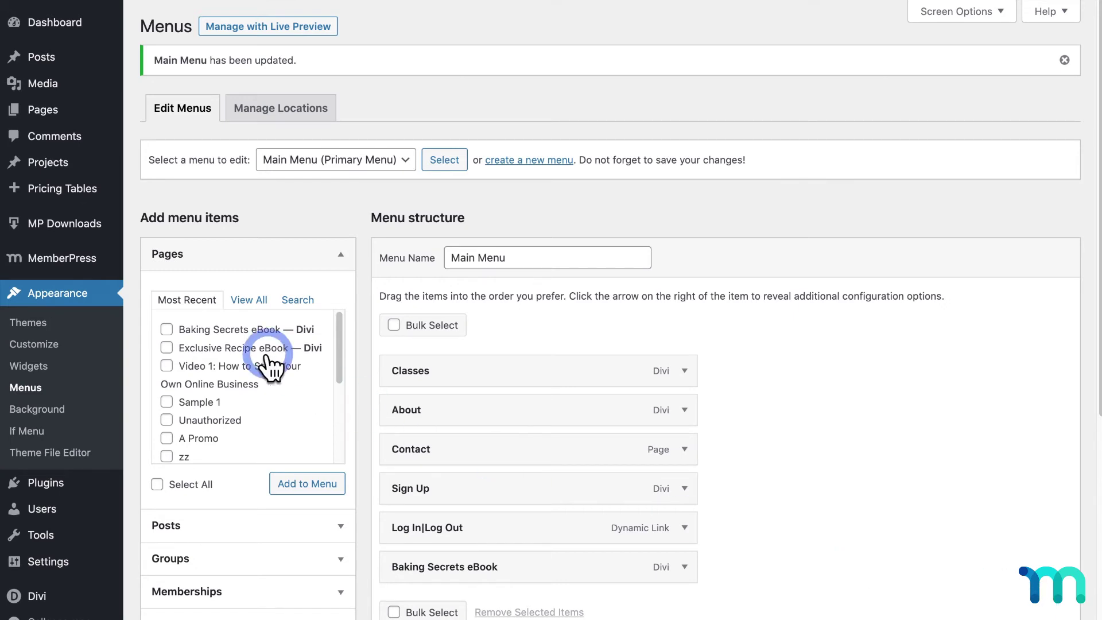
# - Enable a custom thank-you message 'Thanks for your purchase! Here is your eBook:' followed by the pasted download shortcode
pyautogui.moveTo(129, 264)
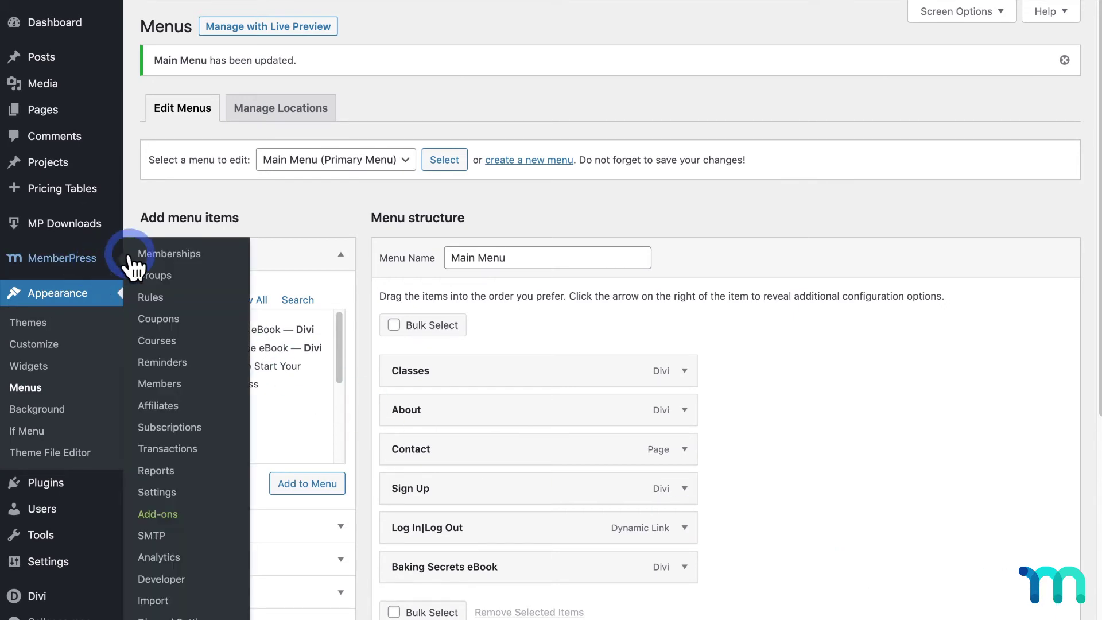
pyautogui.click(167, 254)
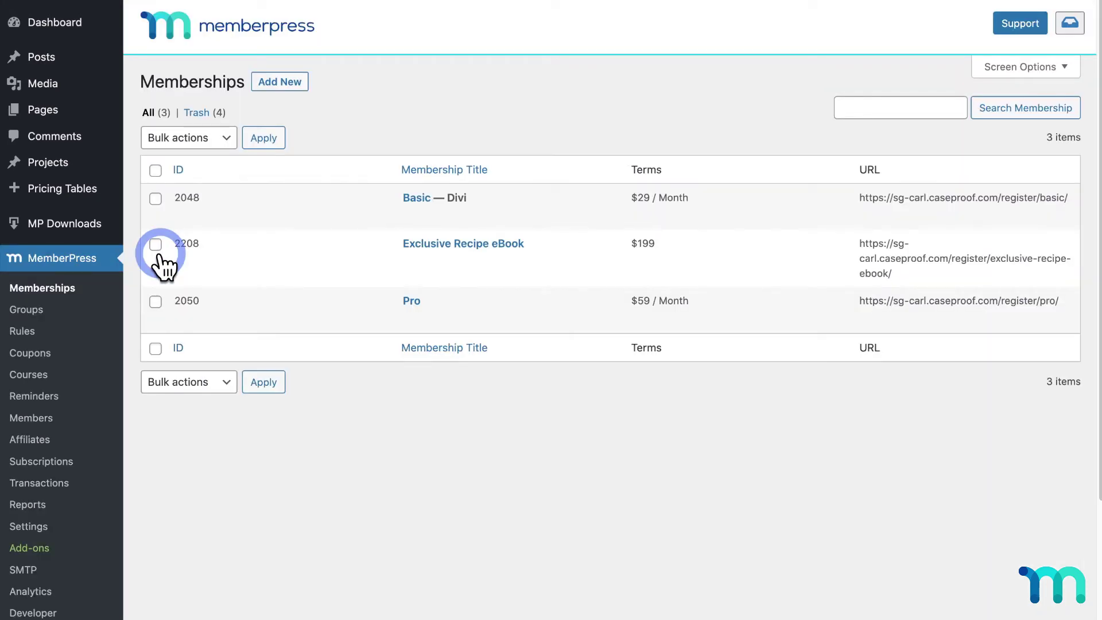
pyautogui.click(452, 248)
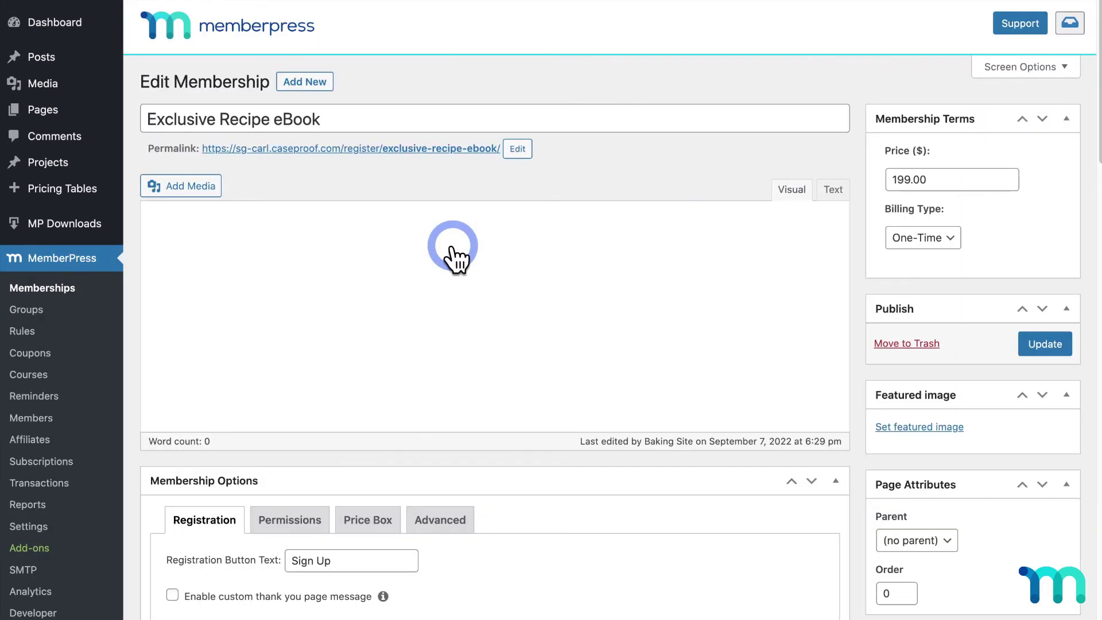
pyautogui.scroll(-7, 464, 241)
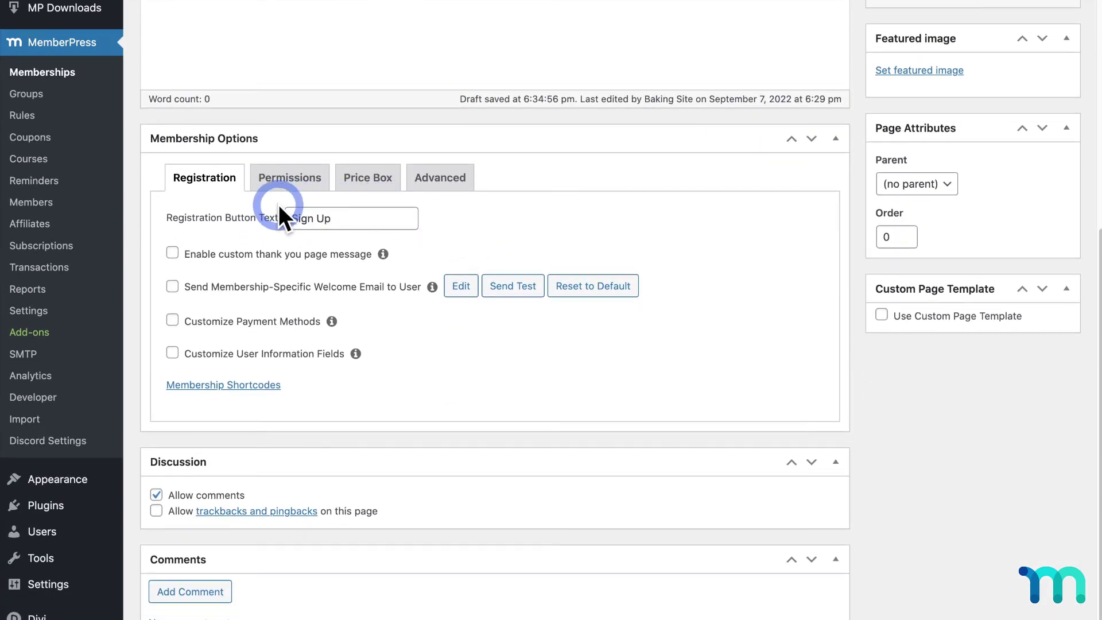
pyautogui.scroll(-1, 239, 200)
pyautogui.click(183, 218)
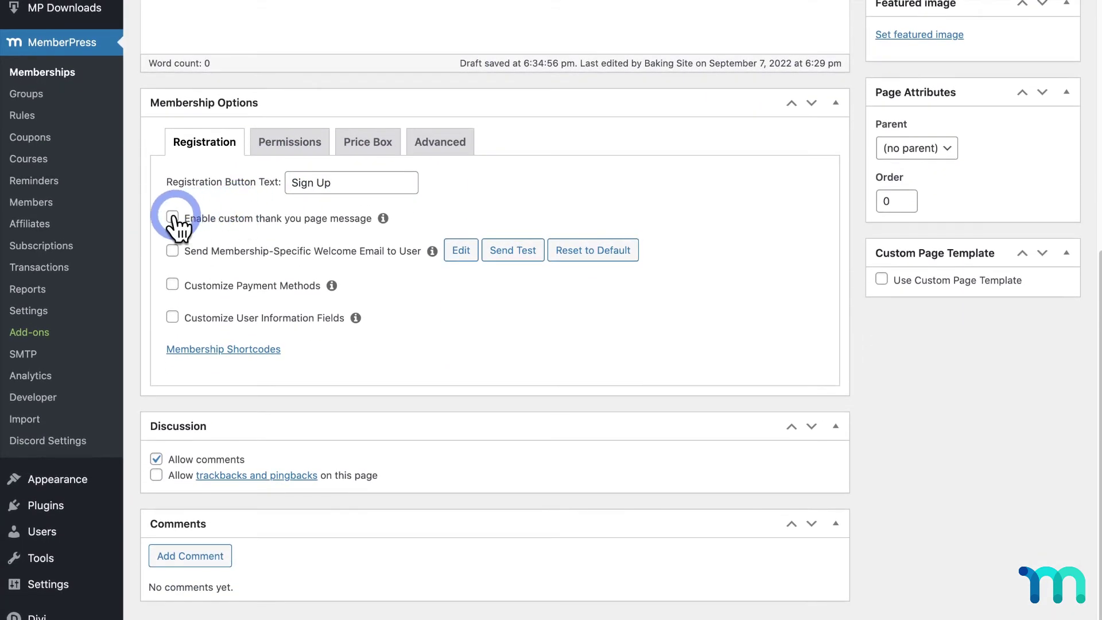
pyautogui.click(389, 367)
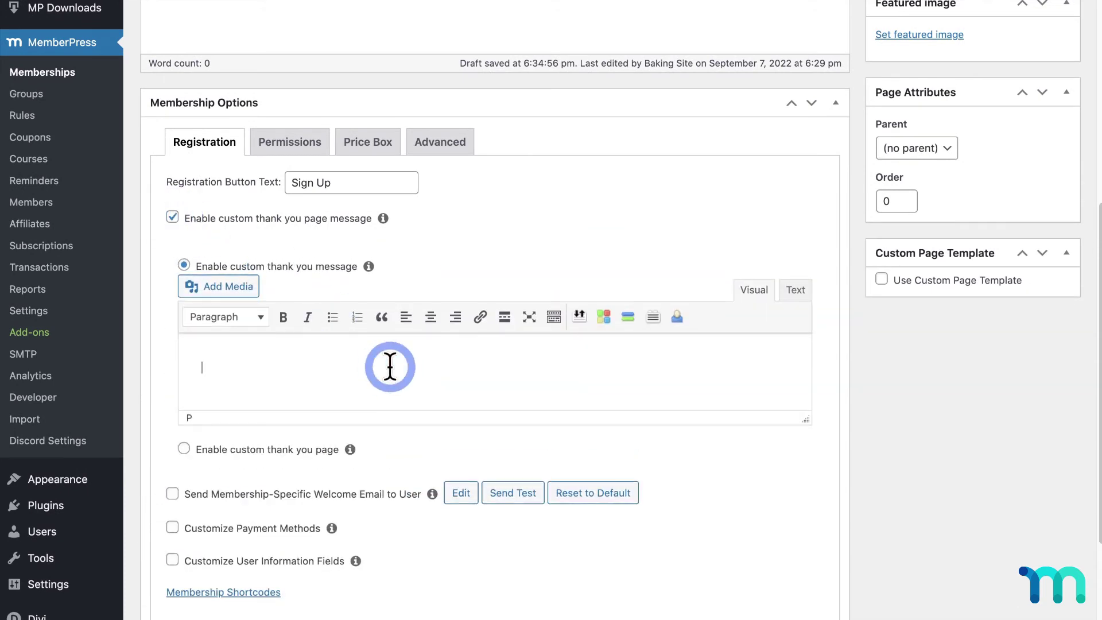
pyautogui.write('Thanks for your p')
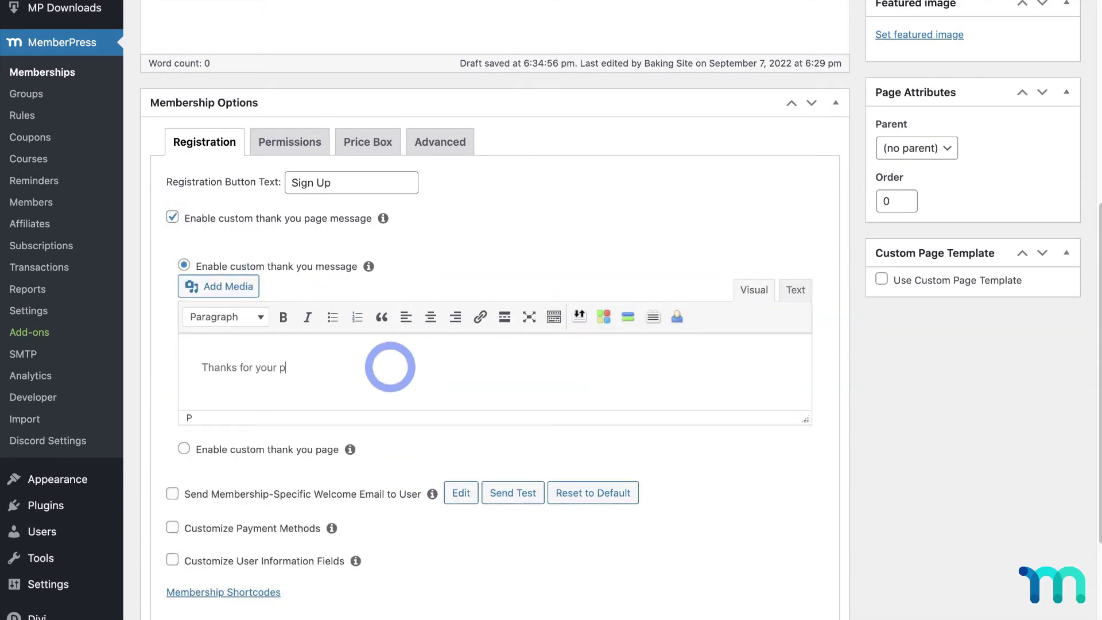
pyautogui.write('urchase! Here is your eBook:')
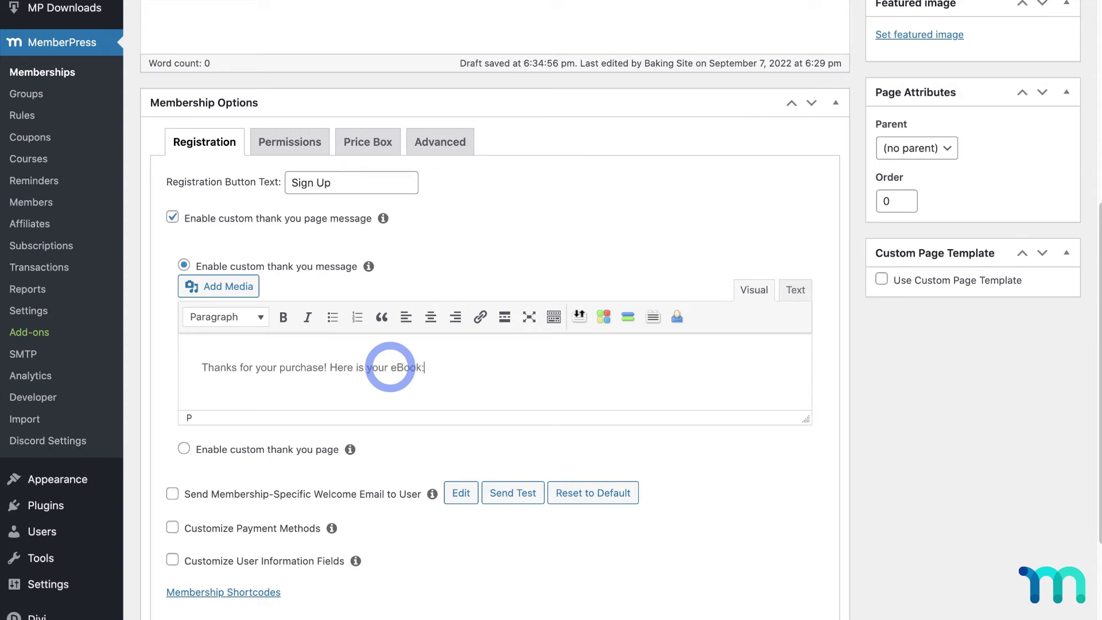
pyautogui.press('Return')
pyautogui.write('[mpdl-file-link file_id=2206]')
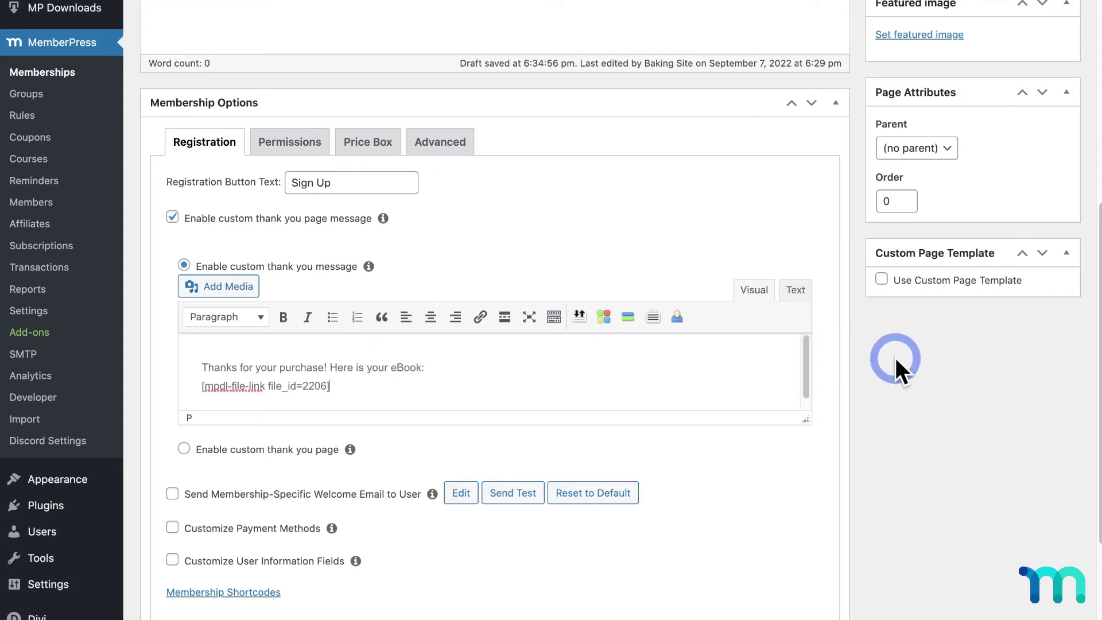
# - Look at the thank-you page option, revert to the custom message, and update the membership
pyautogui.click(184, 449)
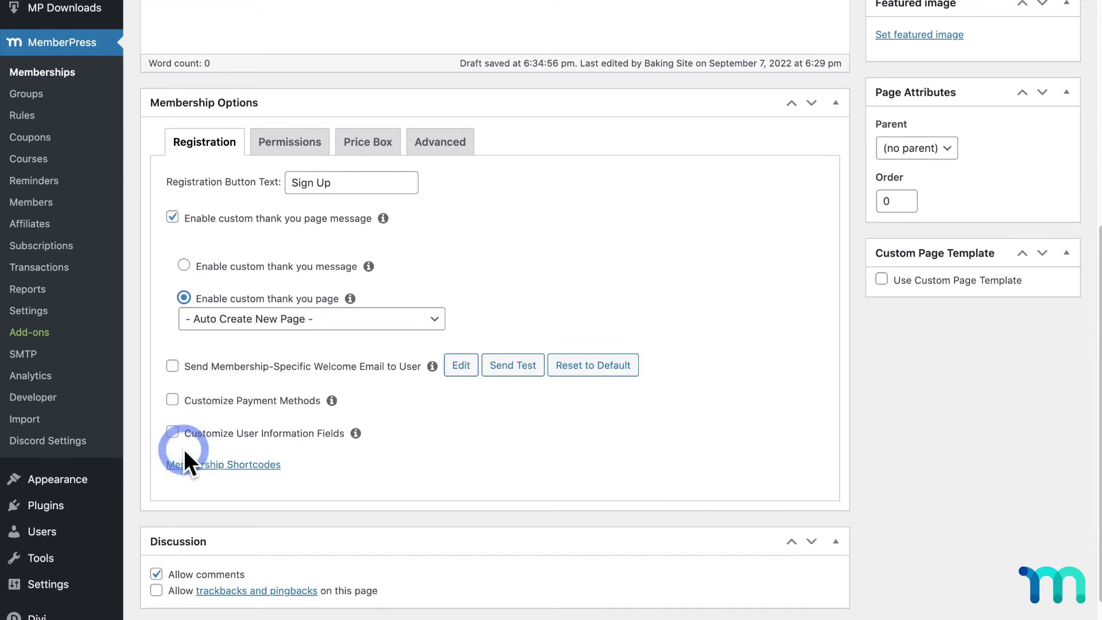
pyautogui.click(255, 320)
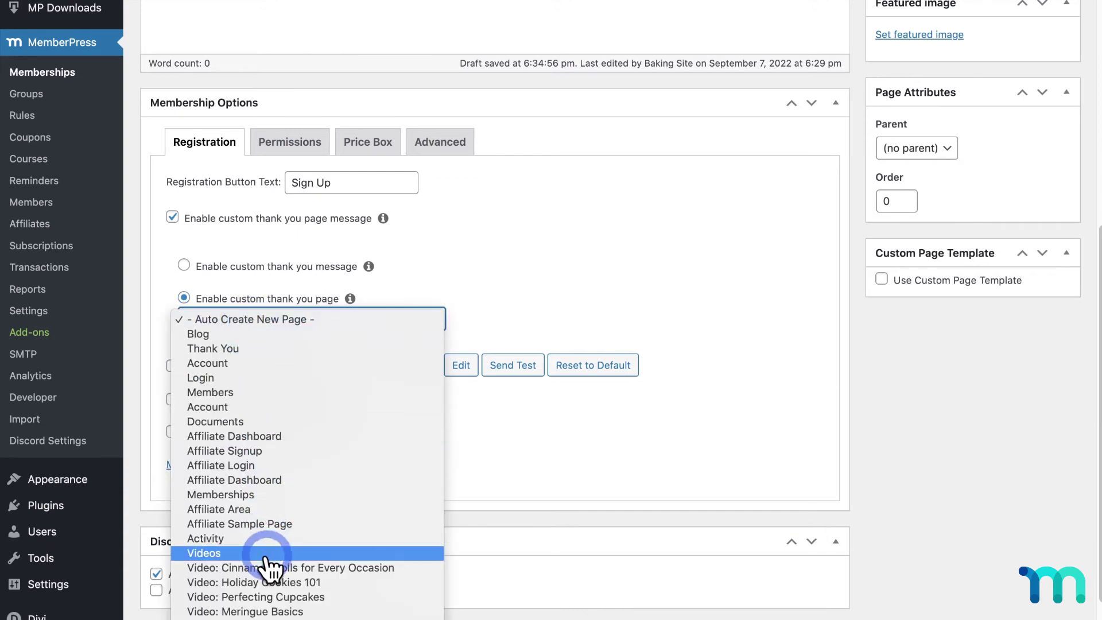
pyautogui.click(187, 267)
pyautogui.click(184, 266)
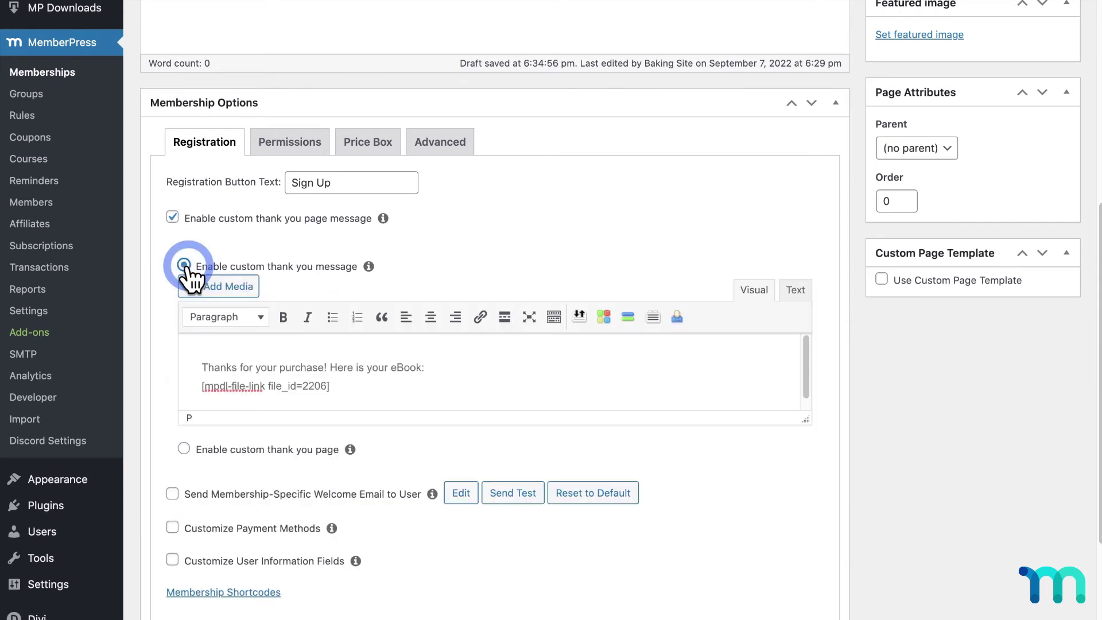
pyautogui.scroll(5, 884, 425)
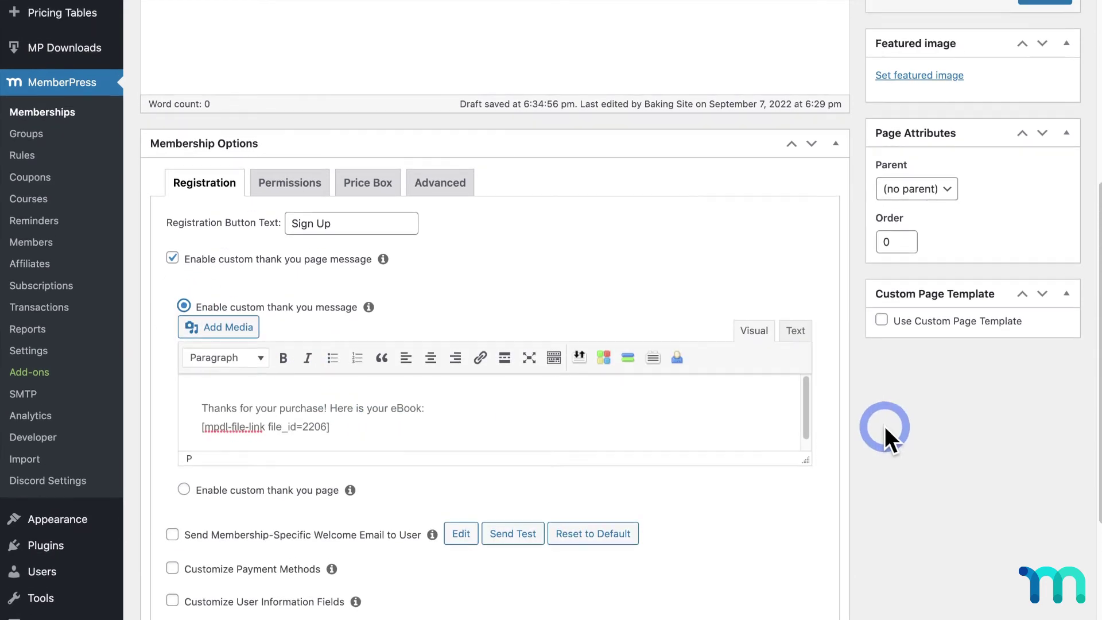
pyautogui.click(1036, 174)
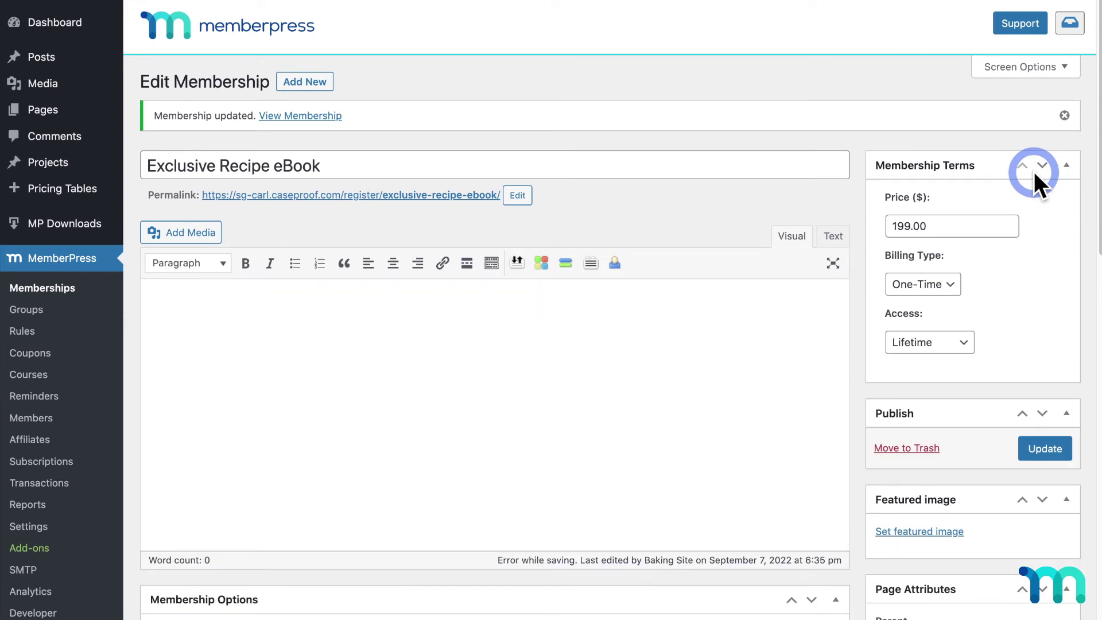
# - Copy the Exclusive Recipe eBook file's download URL from the MP Downloads Files list
pyautogui.moveTo(57, 232)
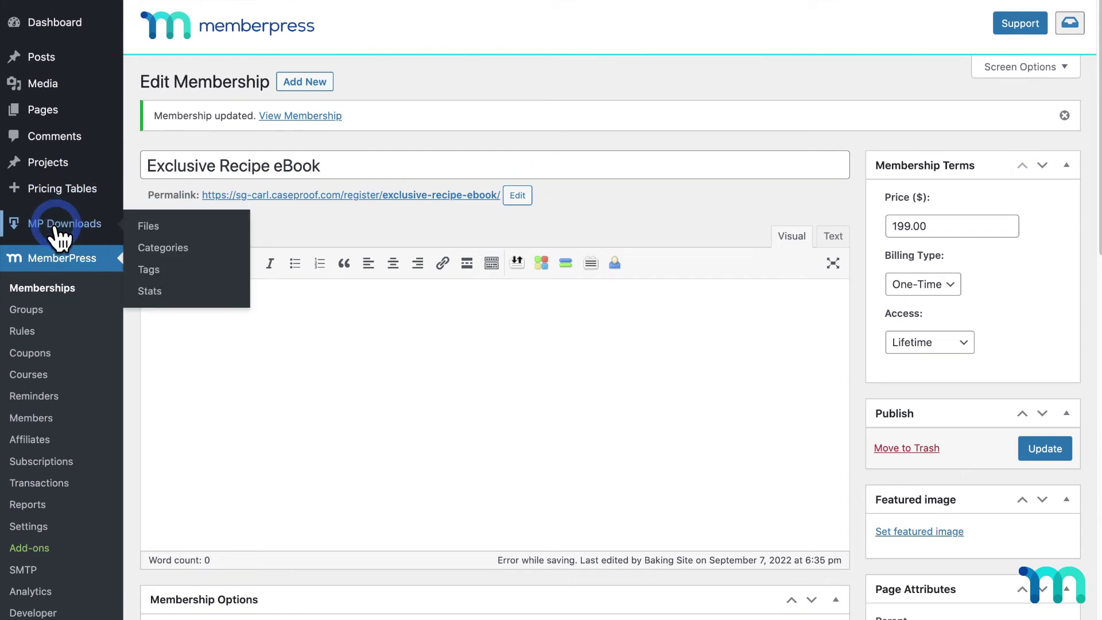
pyautogui.click(57, 233)
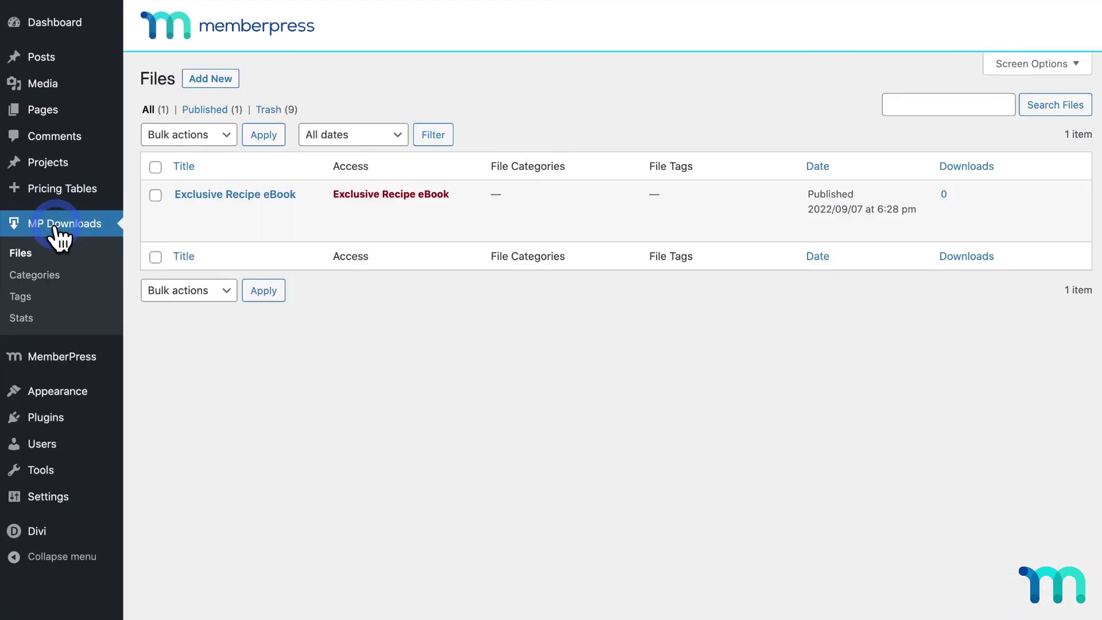
pyautogui.moveTo(273, 206)
pyautogui.click(210, 229)
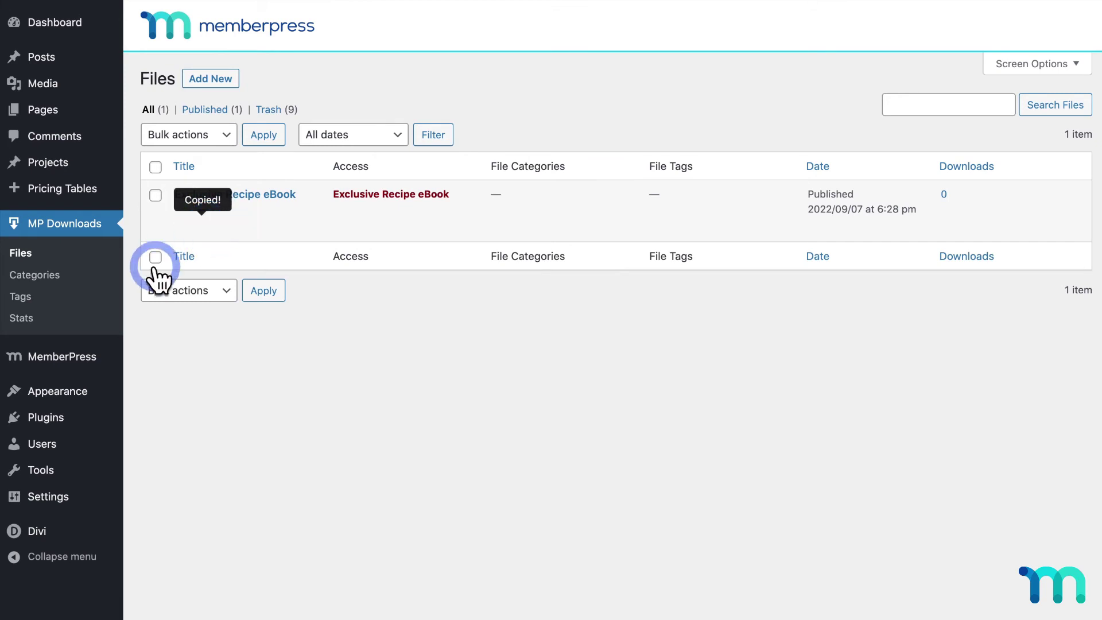
pyautogui.moveTo(84, 351)
pyautogui.click(168, 224)
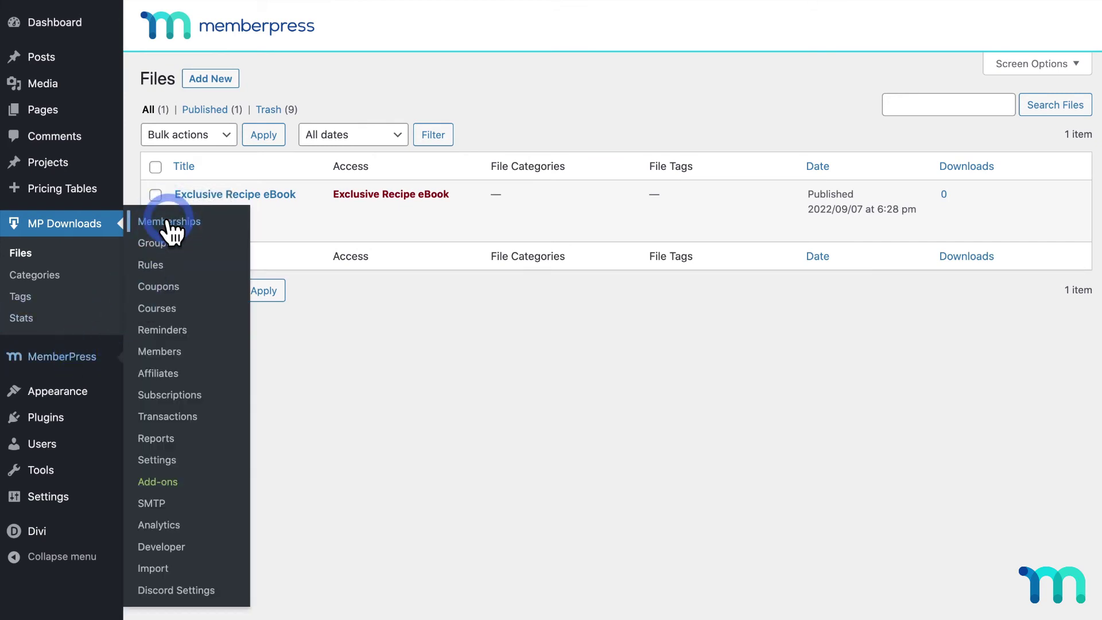
# - Paste the eBook file URL into Exclusive Recipe eBook's Membership Access URL and update the membership
pyautogui.click(442, 244)
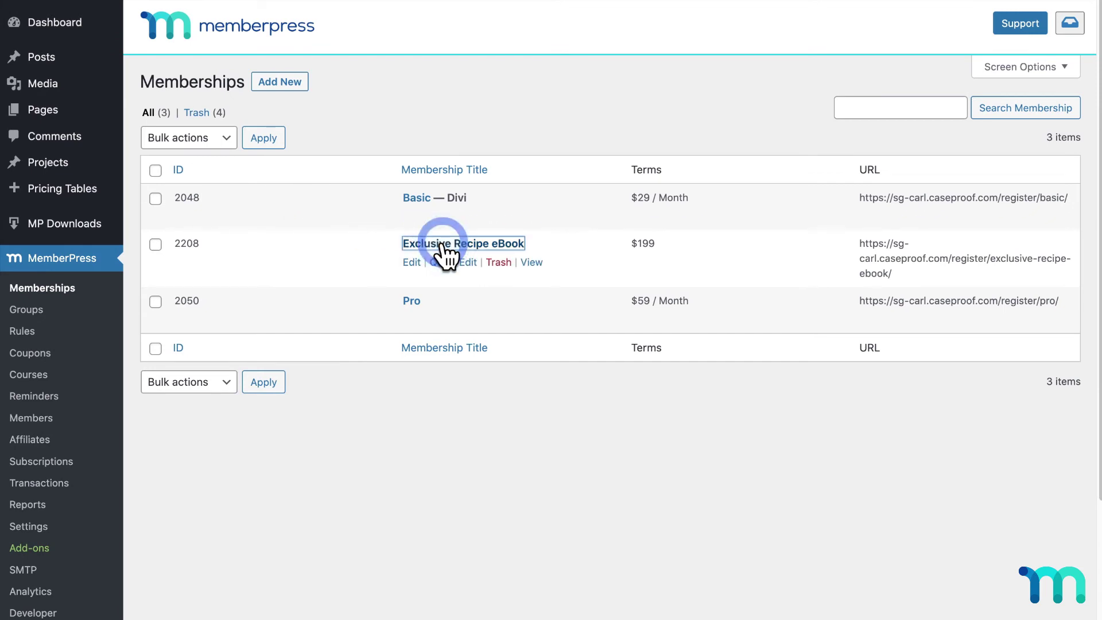
pyautogui.scroll(-7, 445, 255)
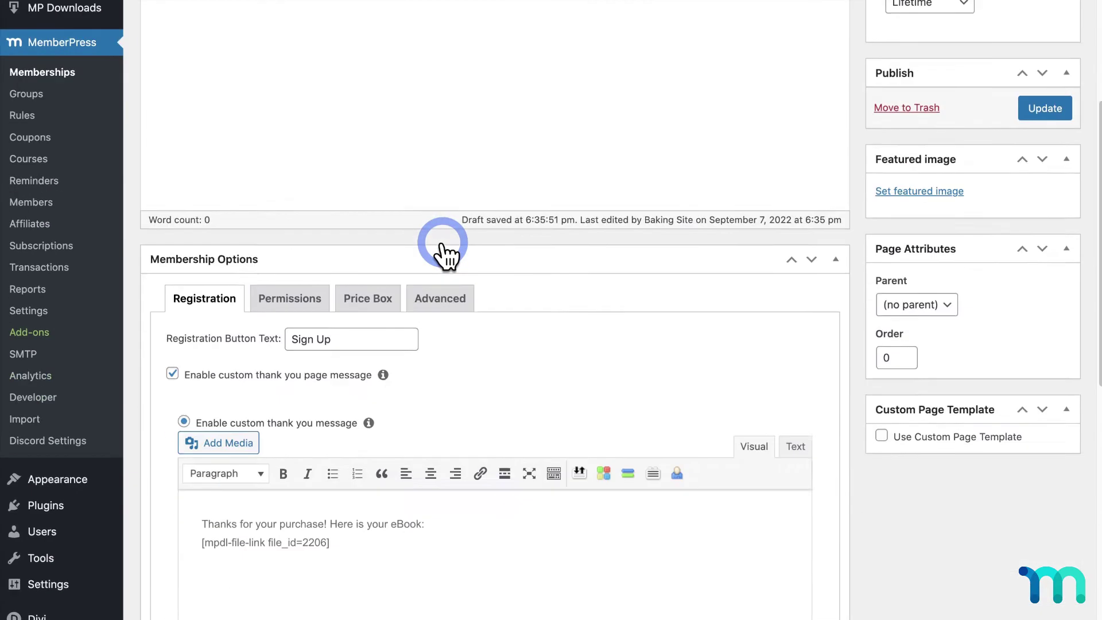
pyautogui.click(451, 195)
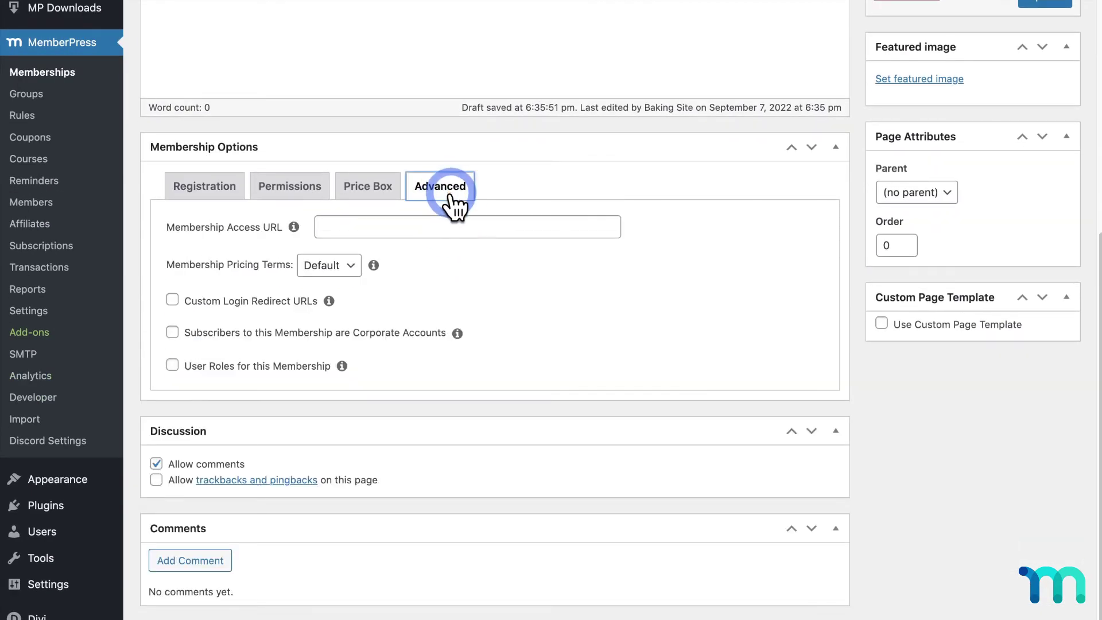
pyautogui.click(455, 224)
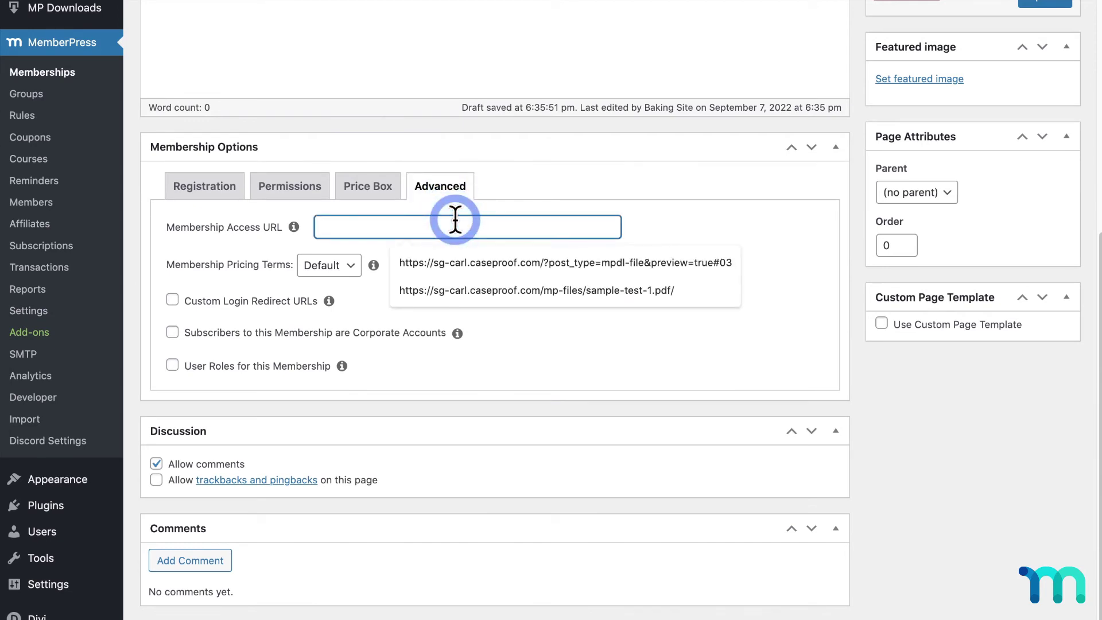
pyautogui.hotkey('ctrl', 'v')
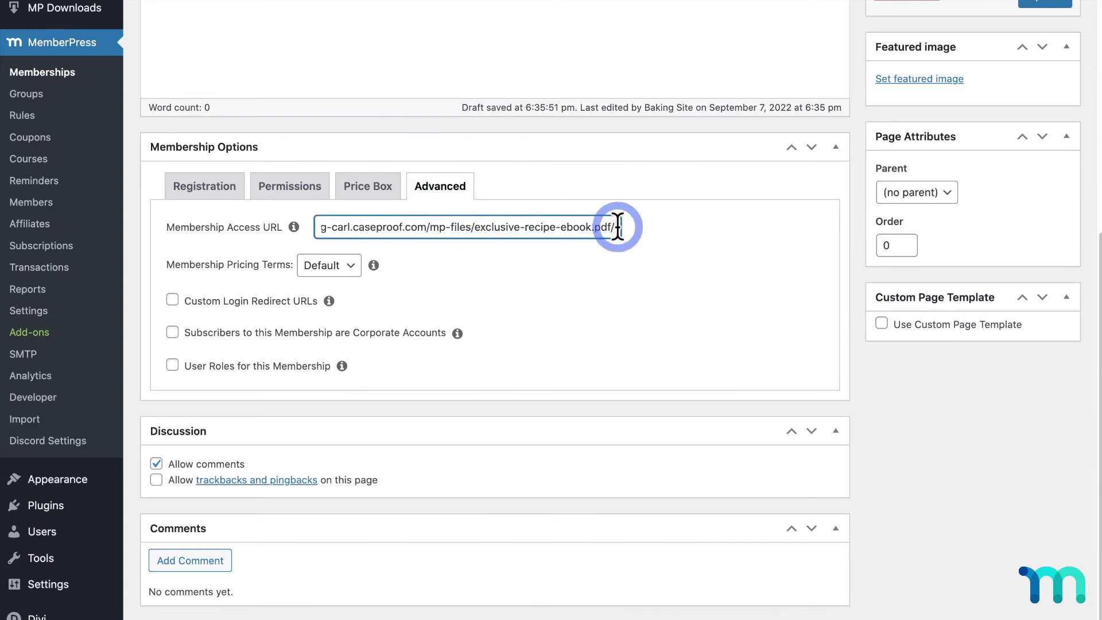
pyautogui.click(688, 232)
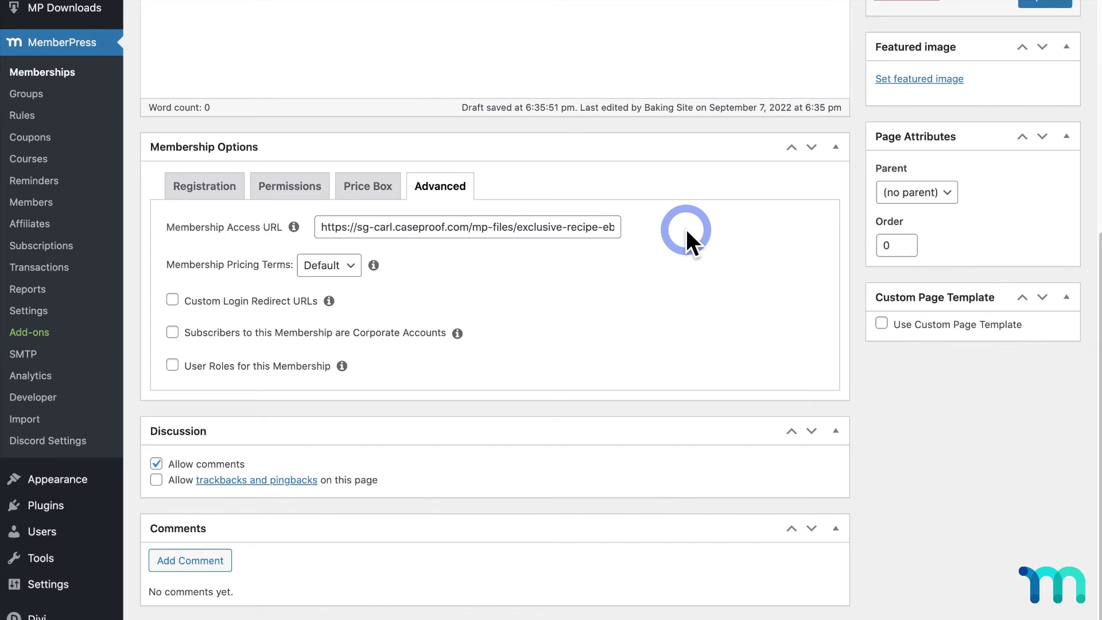
pyautogui.scroll(3, 787, 202)
pyautogui.click(1045, 99)
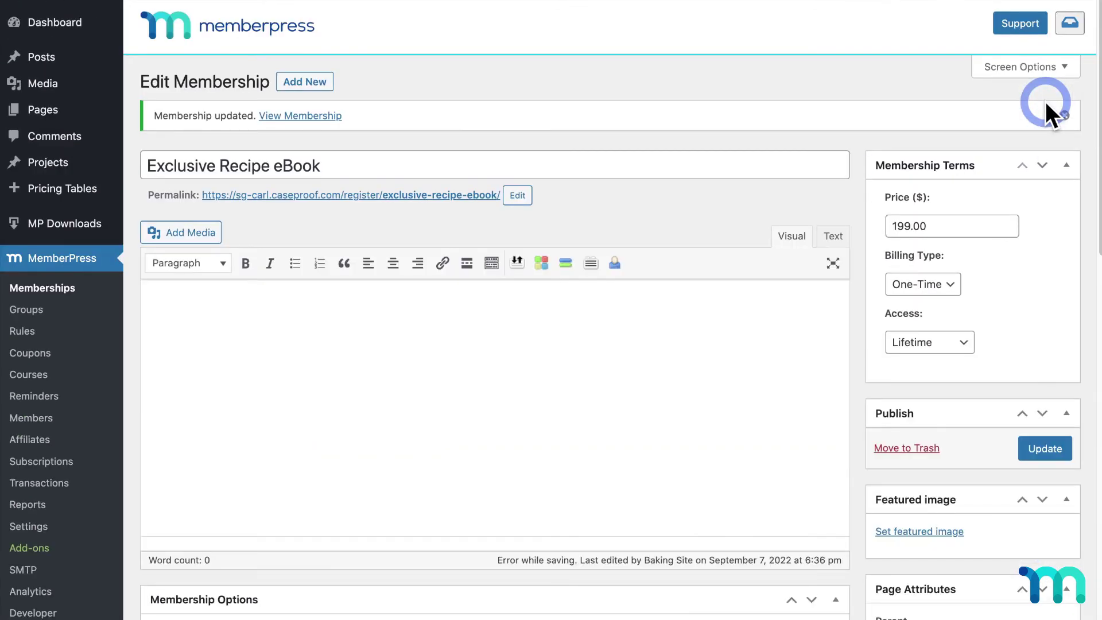
# - Confirm the saved access URL, then open the BakeSchool site in a private window
pyautogui.scroll(-6, 735, 213)
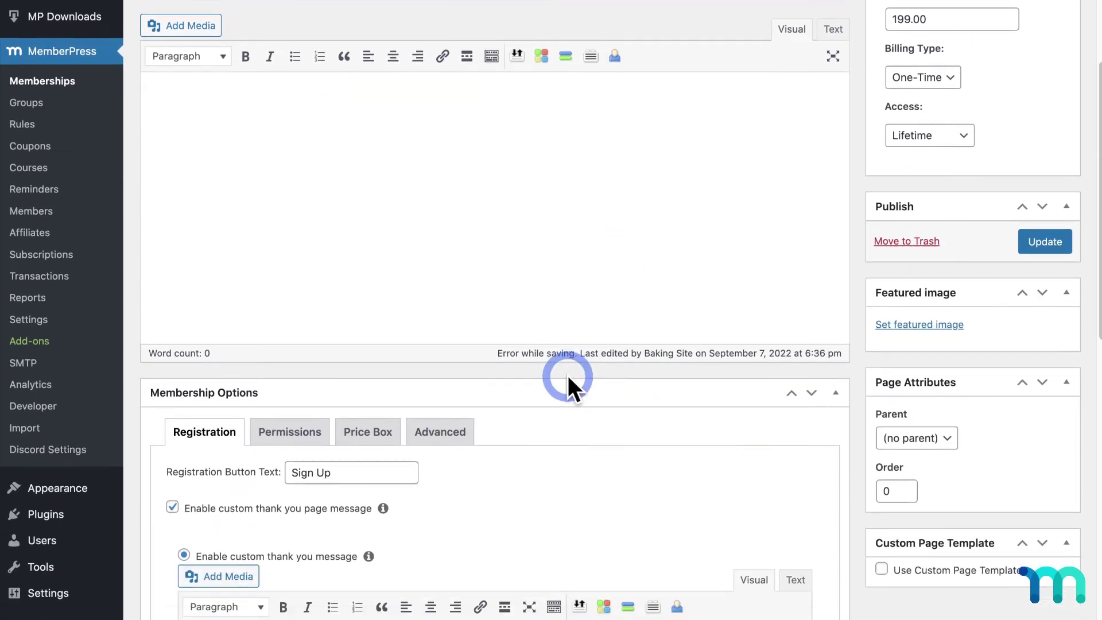
pyautogui.scroll(-4, 567, 376)
pyautogui.click(439, 238)
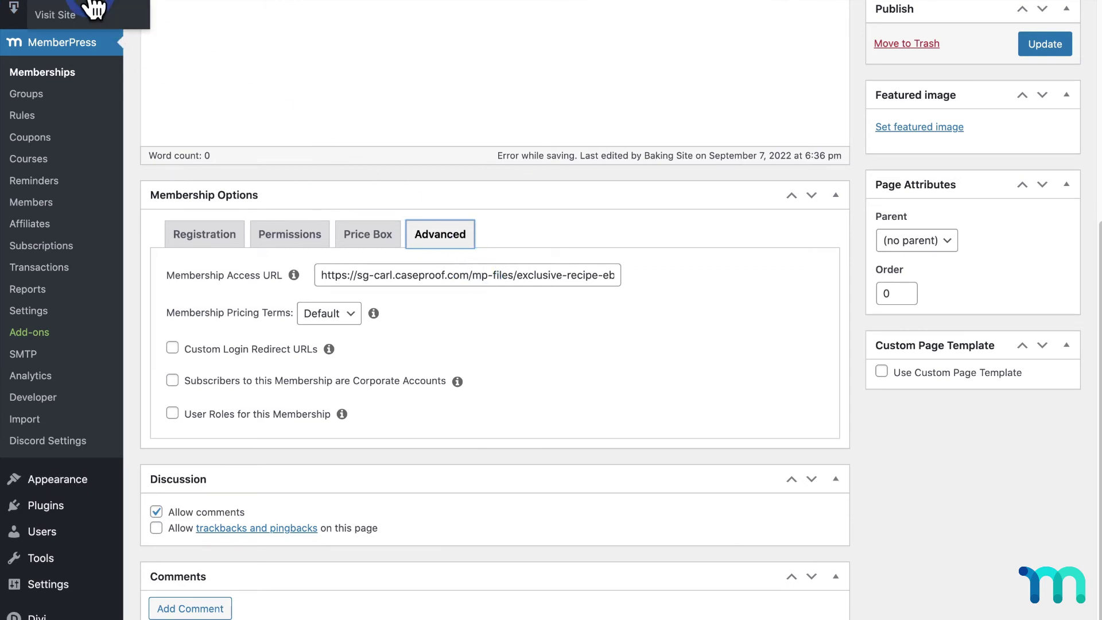
pyautogui.rightClick(88, 18)
pyautogui.click(190, 50)
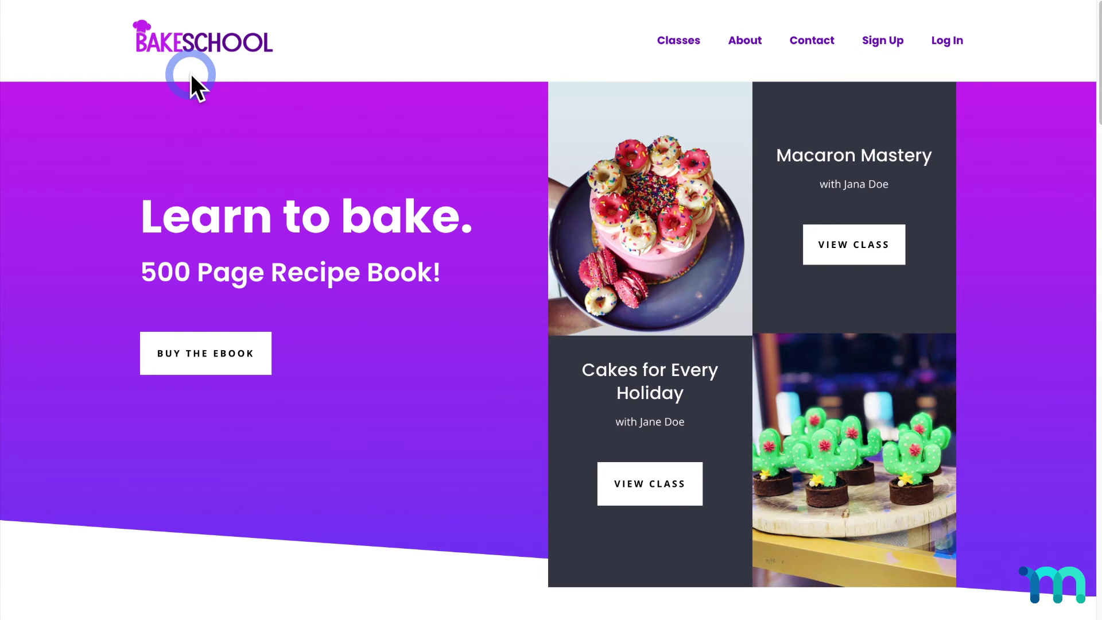
# - Start checkout from the Exclusive Recipe Ebook page and enter the buyer's name, street address and city
pyautogui.click(258, 352)
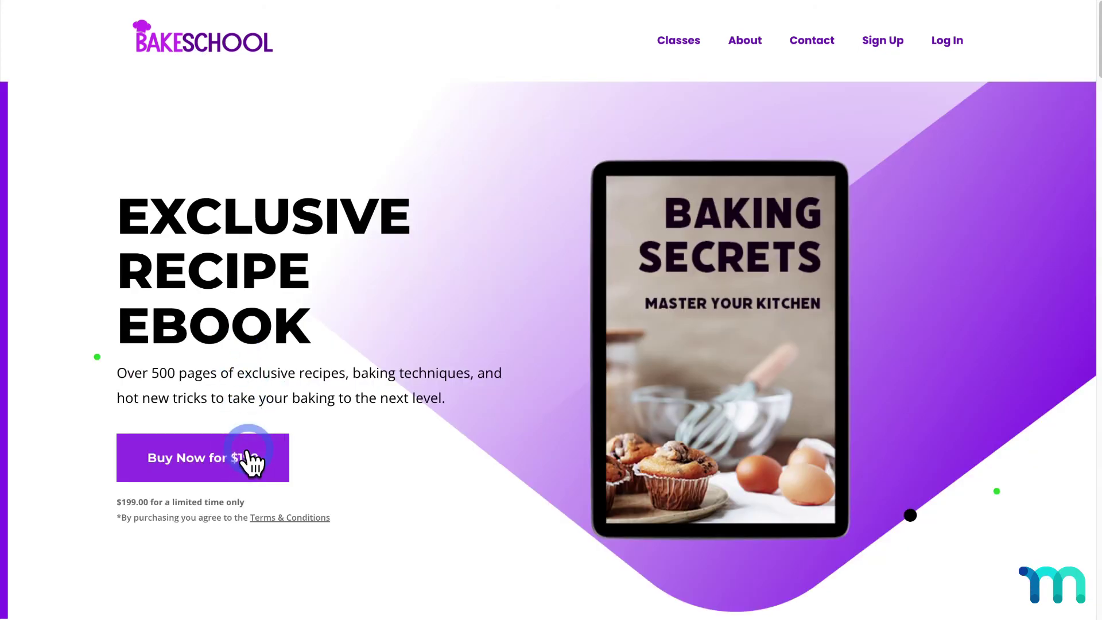
pyautogui.click(248, 451)
pyautogui.scroll(-2, 339, 170)
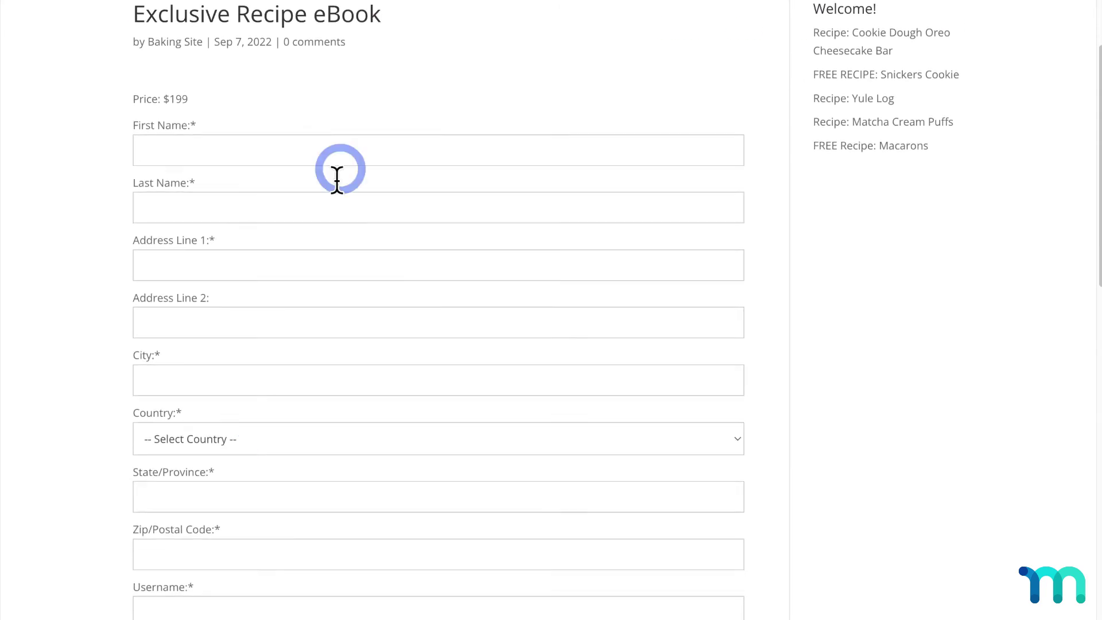
pyautogui.click(350, 145)
pyautogui.write('John')
pyautogui.press('Tab')
pyautogui.write('Doedoe')
pyautogui.press('Tab')
pyautogui.write('111 main St')
pyautogui.press('Tab')
pyautogui.press('Tab')
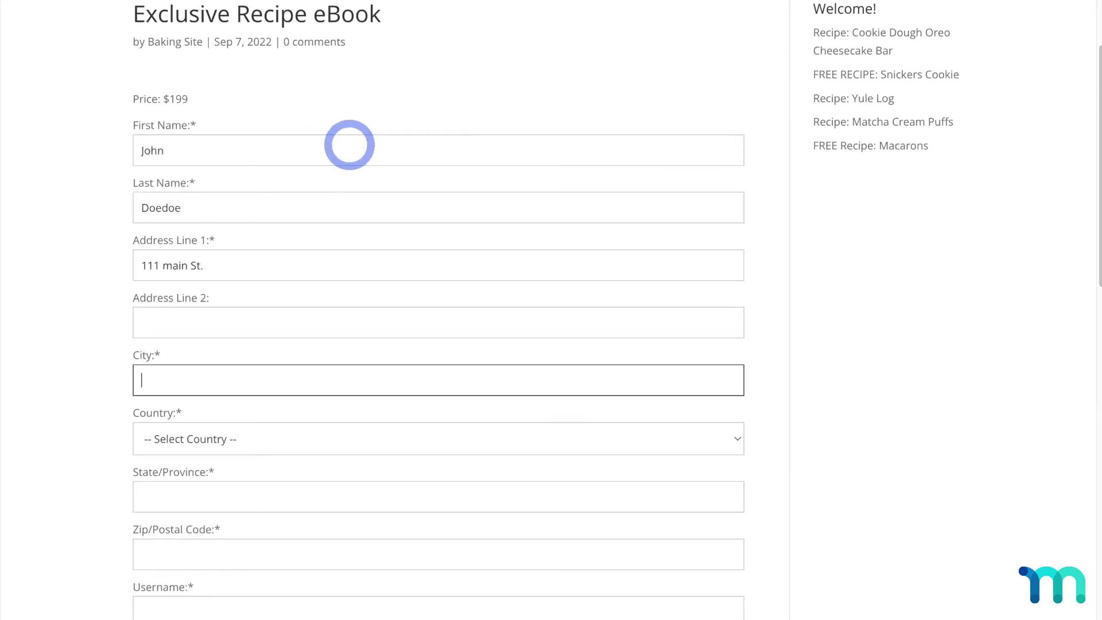
pyautogui.write('Fake')
pyautogui.press('Tab')
# - Choose United States and Alabama, enter the ZIP code, username, e-mail and password
pyautogui.click(234, 544)
pyautogui.write('90210')
pyautogui.scroll(-5, 234, 544)
pyautogui.click(222, 319)
pyautogui.write('johnthedoe0000')
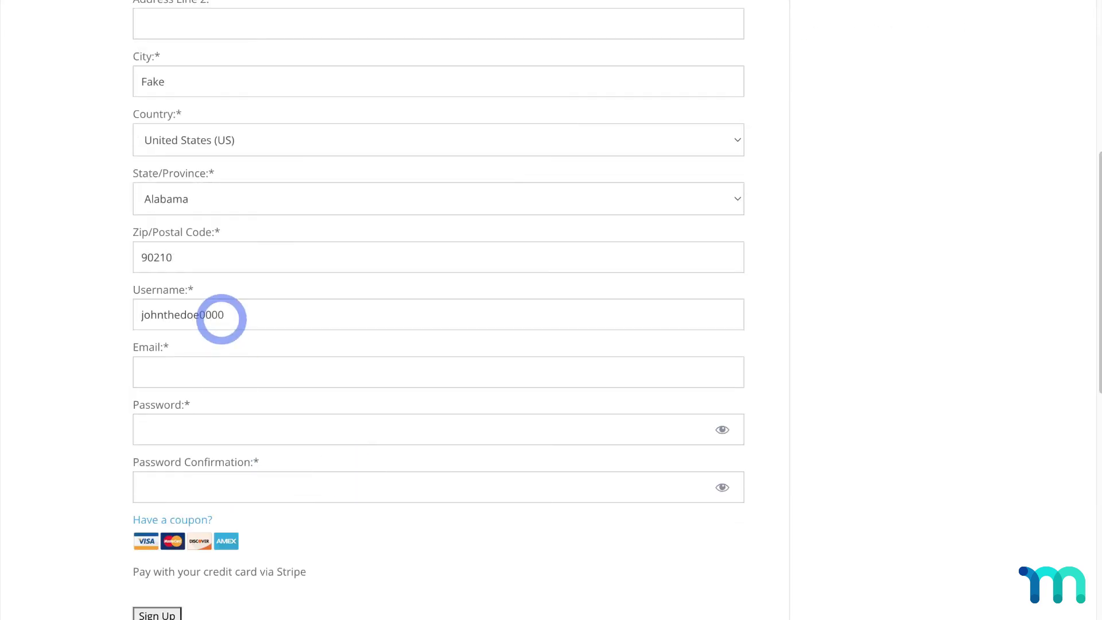
pyautogui.press('Tab')
pyautogui.write('johnthedoe00000000@email.com')
pyautogui.press('Tab')
pyautogui.write('*******')
pyautogui.press('Tab')
pyautogui.write('*******')
# - Enter the Stripe test card details and sign up to pay for the eBook
pyautogui.scroll(-1, 86, 308)
pyautogui.scroll(-3, 86, 308)
pyautogui.click(214, 339)
pyautogui.write('42424242424242421123111')
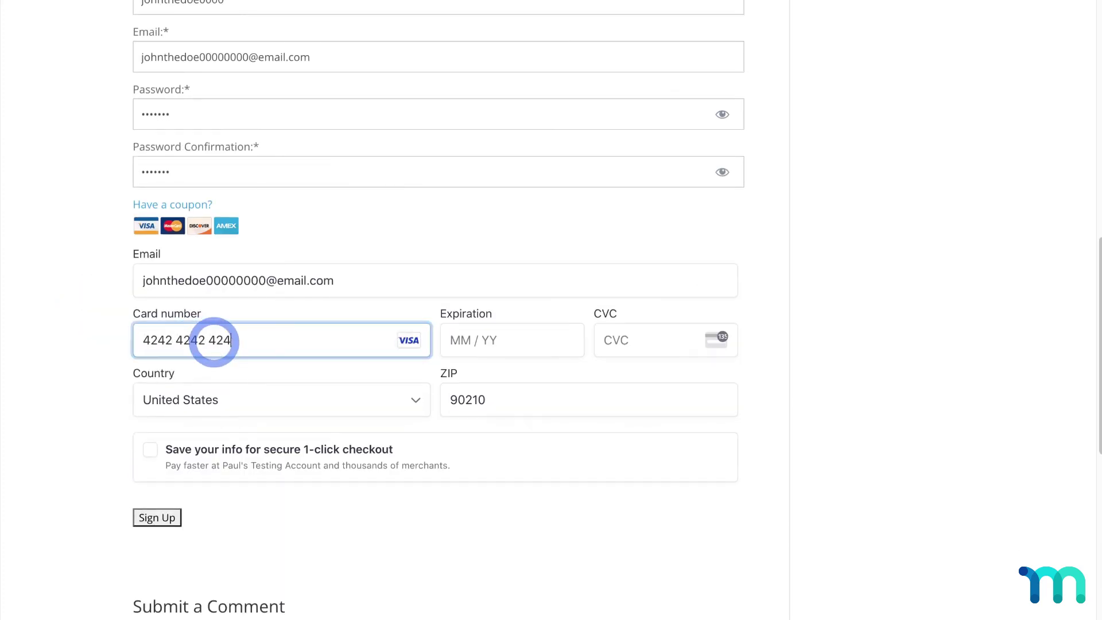
pyautogui.click(173, 517)
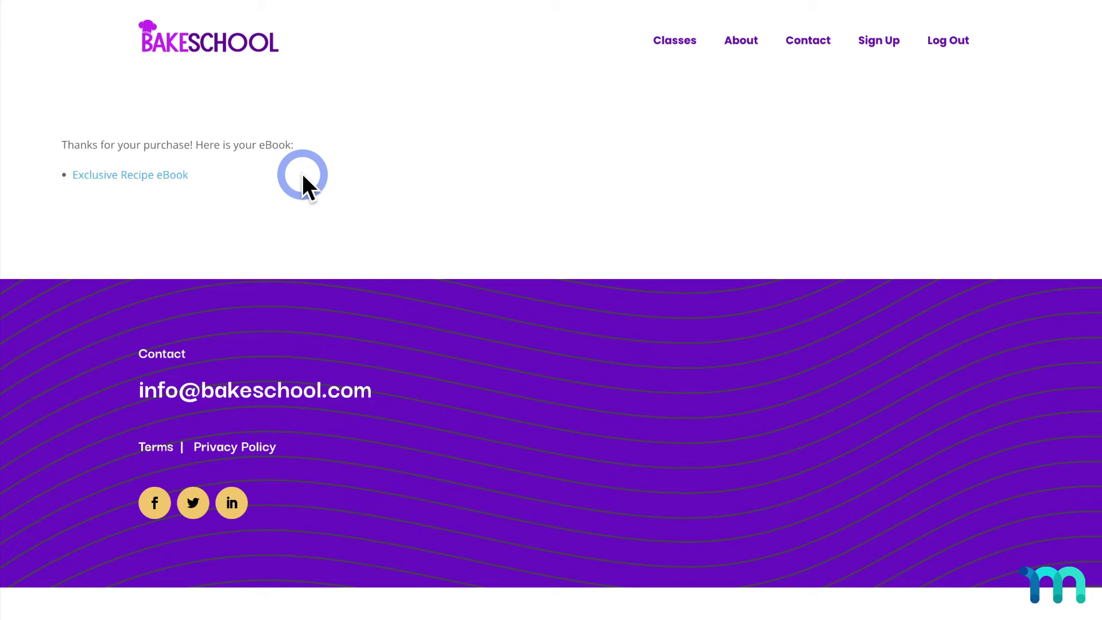
# - Download the Exclusive Recipe eBook PDF from the thank-you page
pyautogui.scroll(-2, 247, 161)
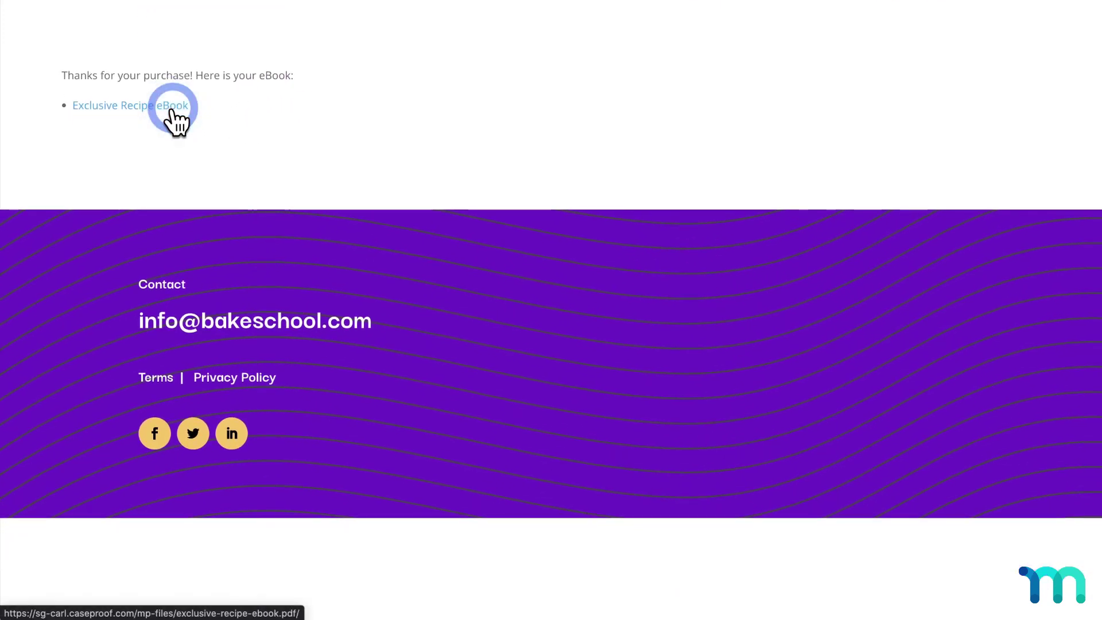
pyautogui.click(172, 107)
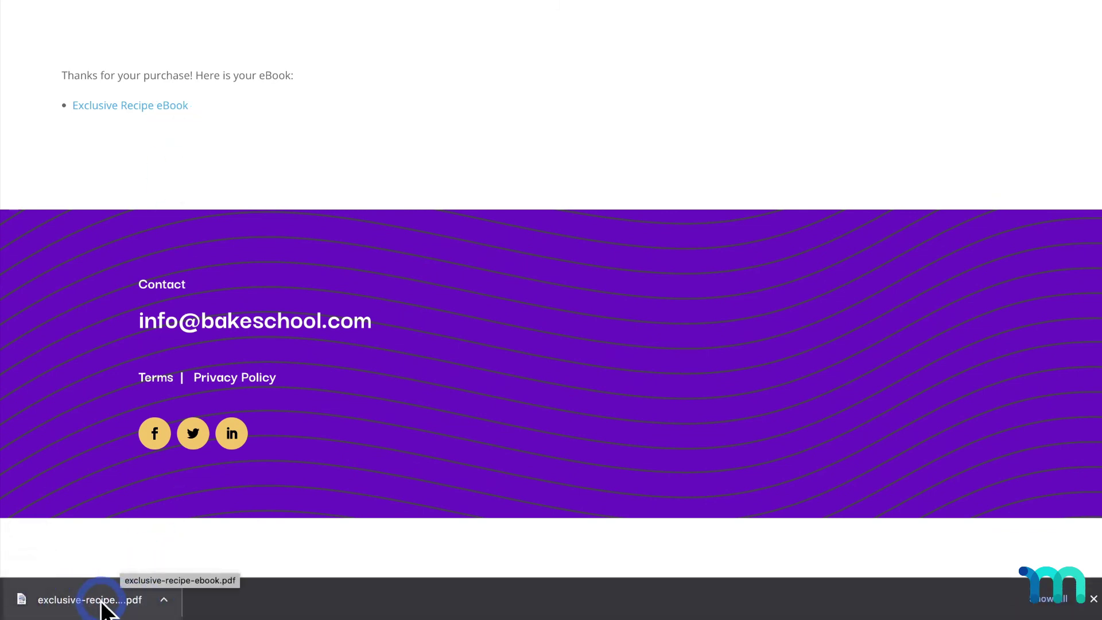
pyautogui.scroll(2, 214, 551)
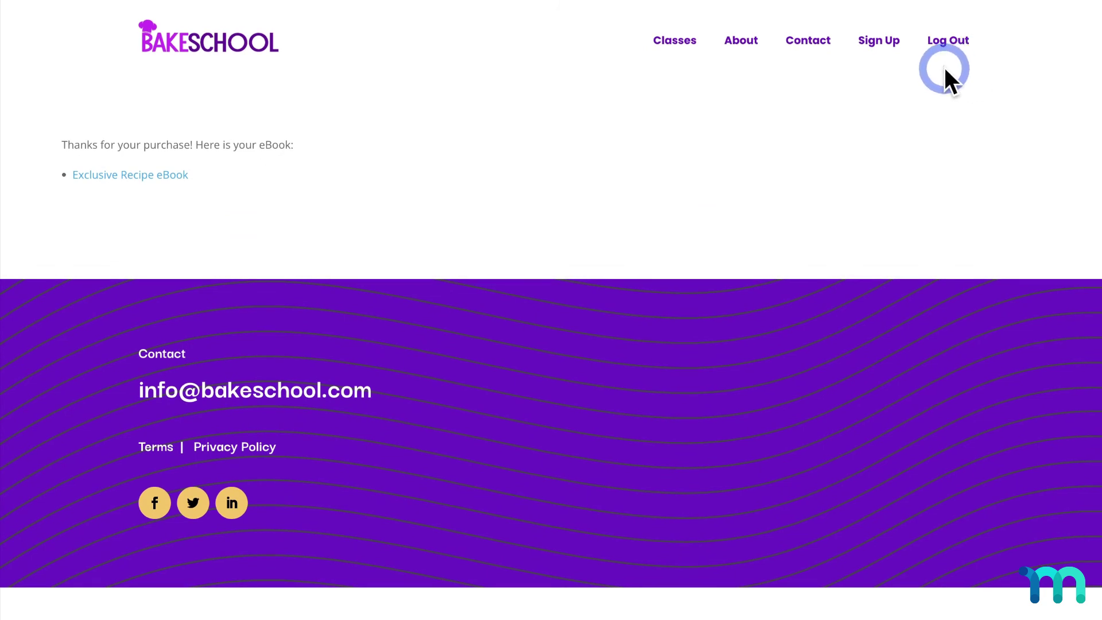
# - Download the eBook again from the Baking Secrets eBook page, then log out
pyautogui.click(264, 48)
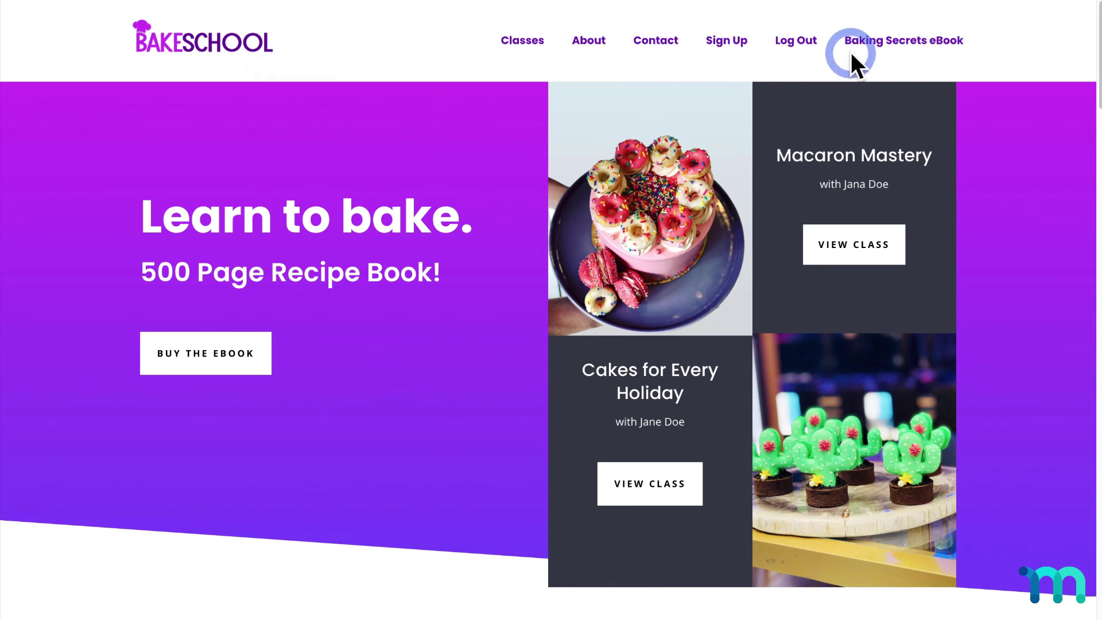
pyautogui.click(922, 53)
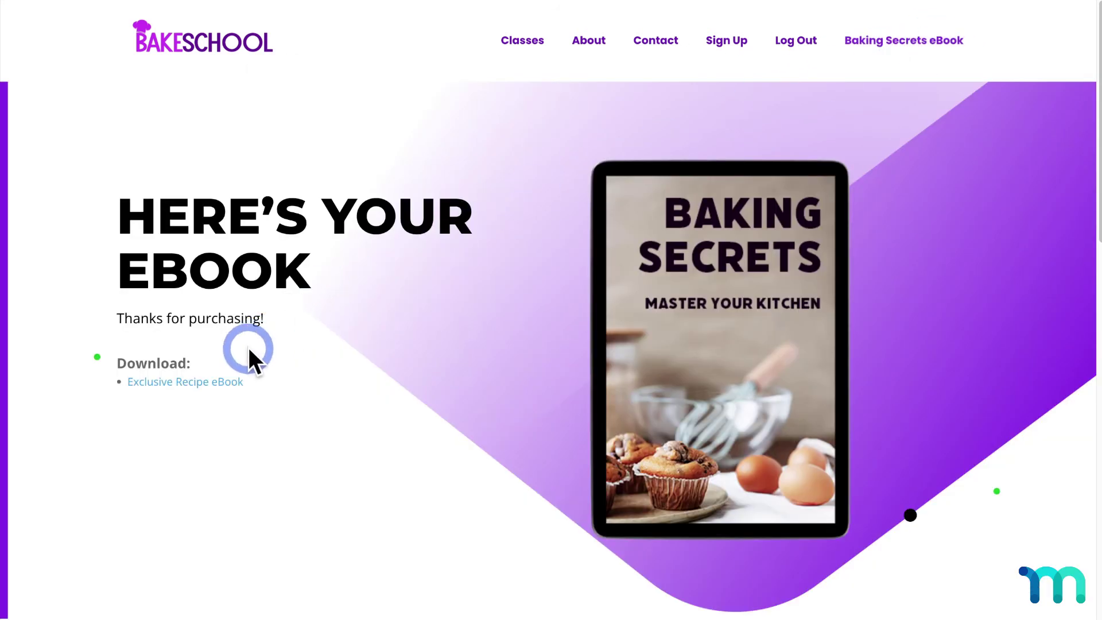
pyautogui.click(226, 384)
pyautogui.scroll(-2, 226, 385)
pyautogui.click(230, 318)
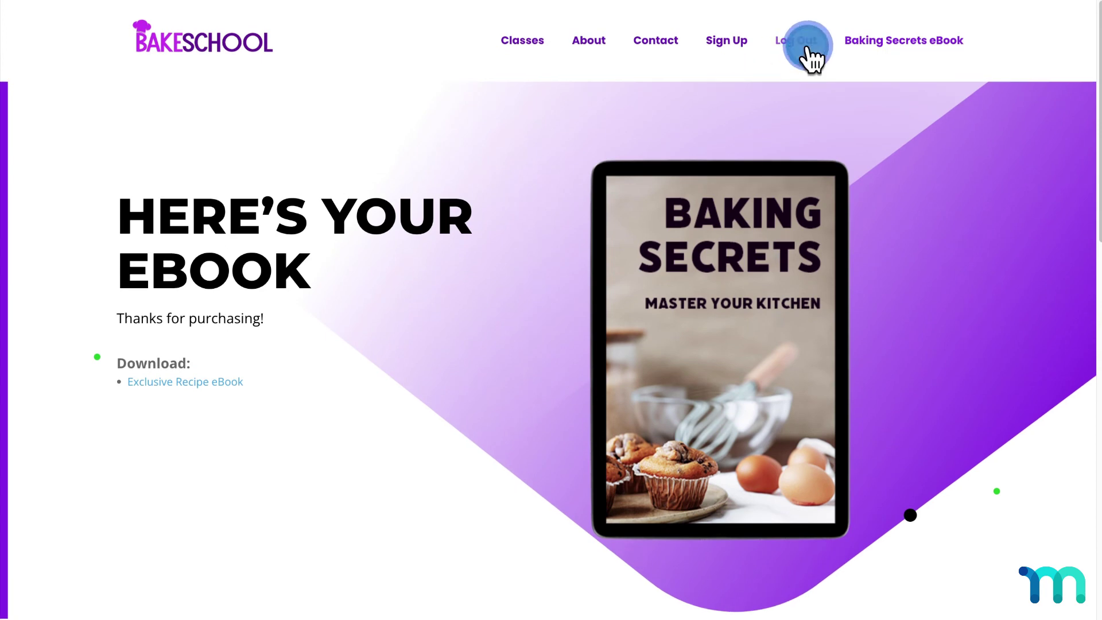
pyautogui.click(806, 49)
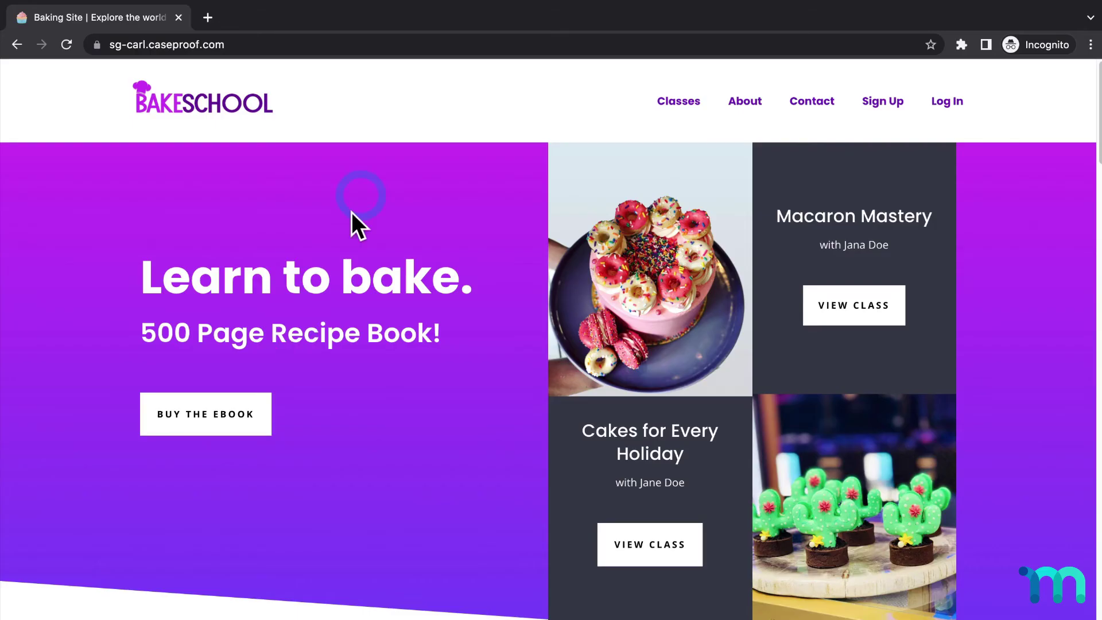
# - Load the Baking Secrets page URL and try the eBook download while logged out
pyautogui.click(415, 52)
pyautogui.write('https://sg-carl.caseproof.com/baking-secrets')
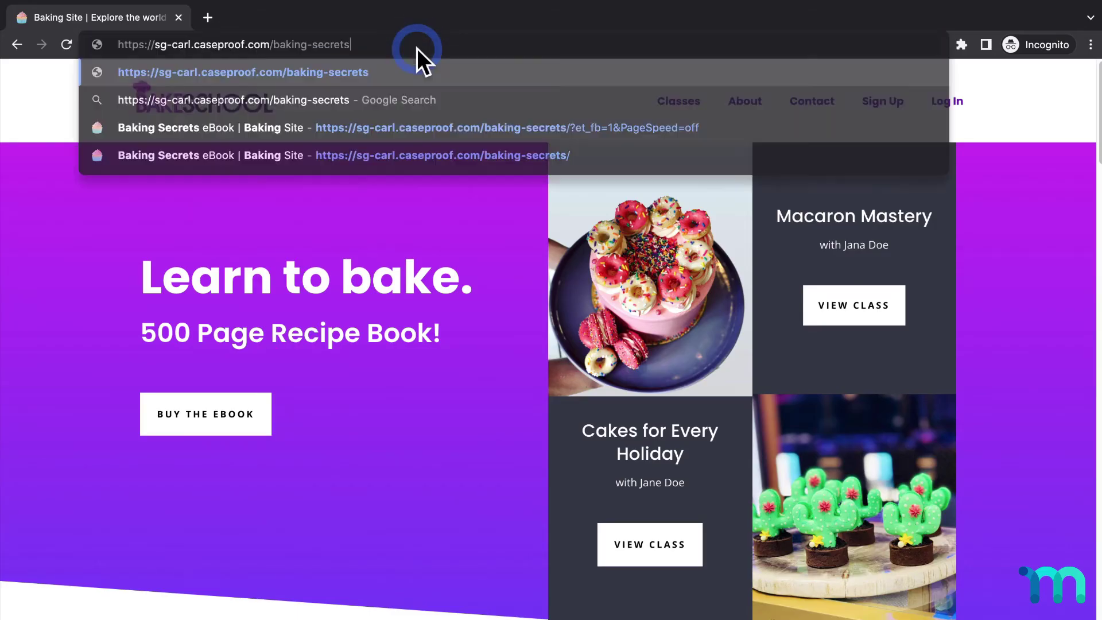
pyautogui.press('Return')
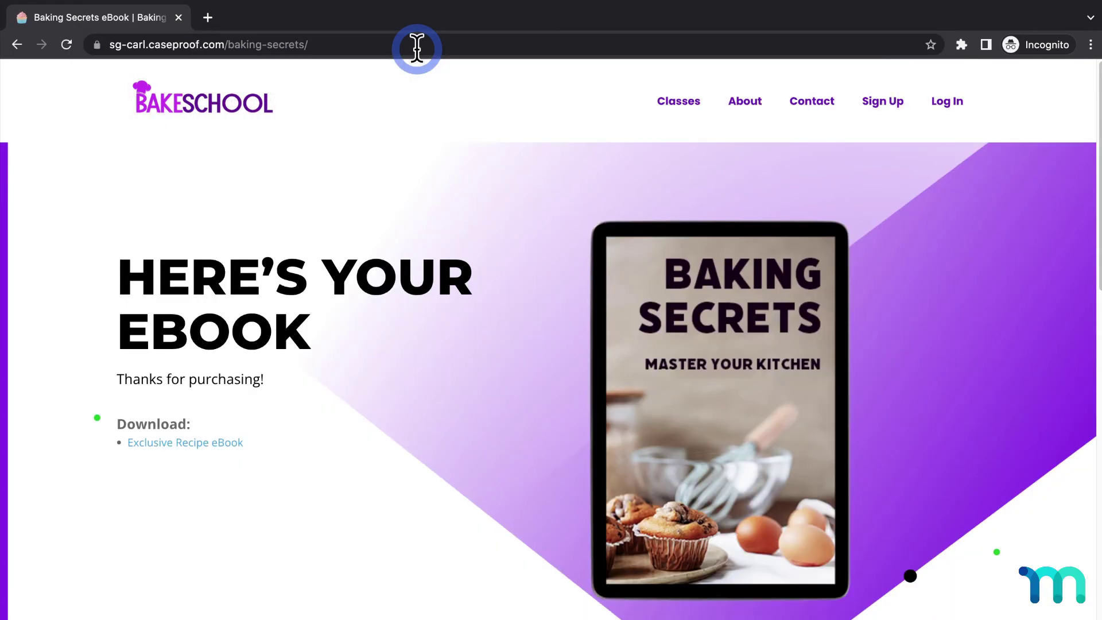
pyautogui.click(218, 444)
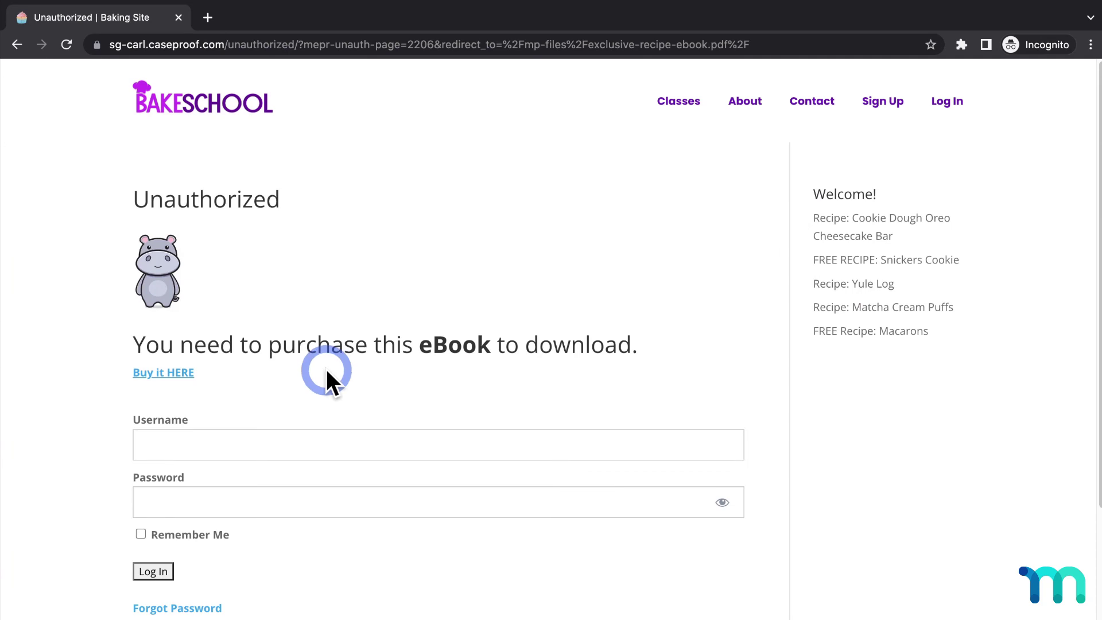
pyautogui.scroll(-3, 326, 369)
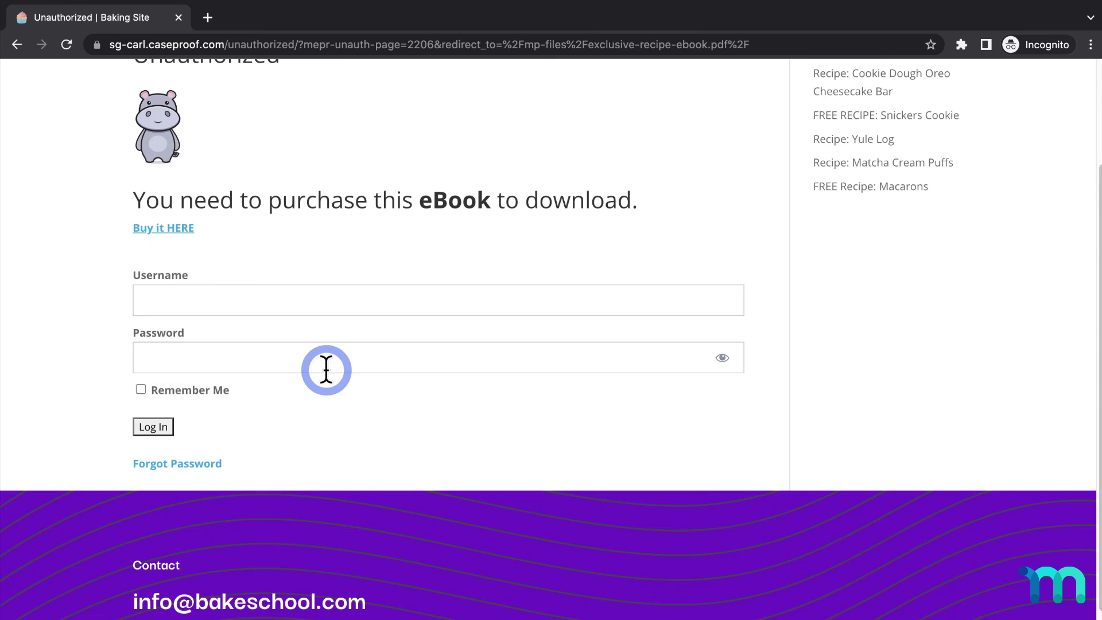
# - Log in with the member's username and password on the Unauthorized page and open the downloaded PDF
pyautogui.click(321, 294)
pyautogui.hotkey('ctrl', 'v')
pyautogui.click(339, 342)
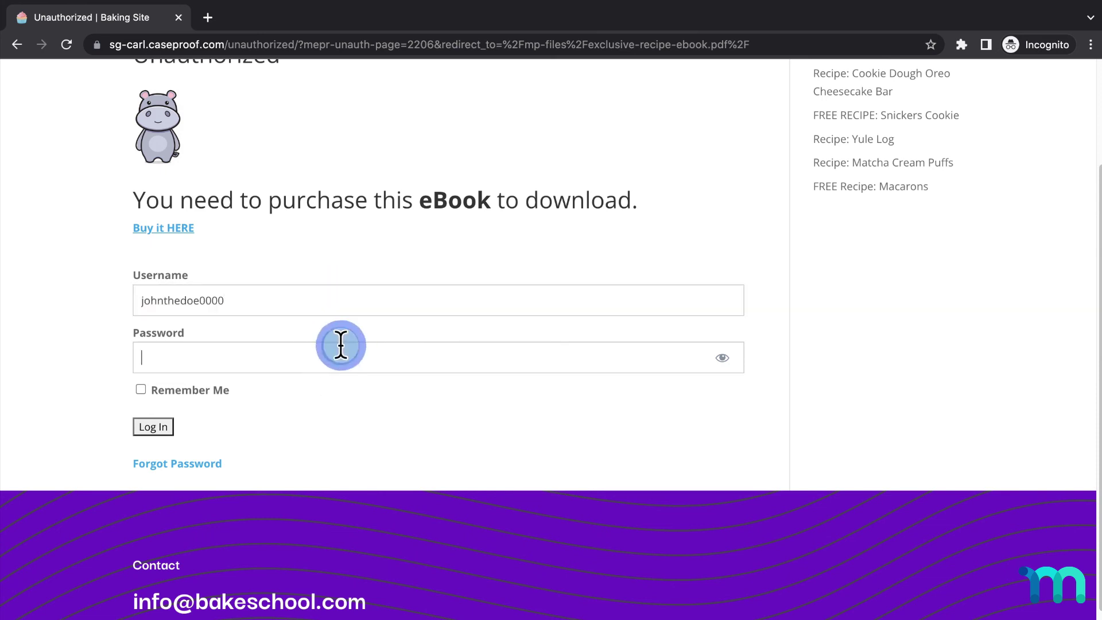
pyautogui.write('*******')
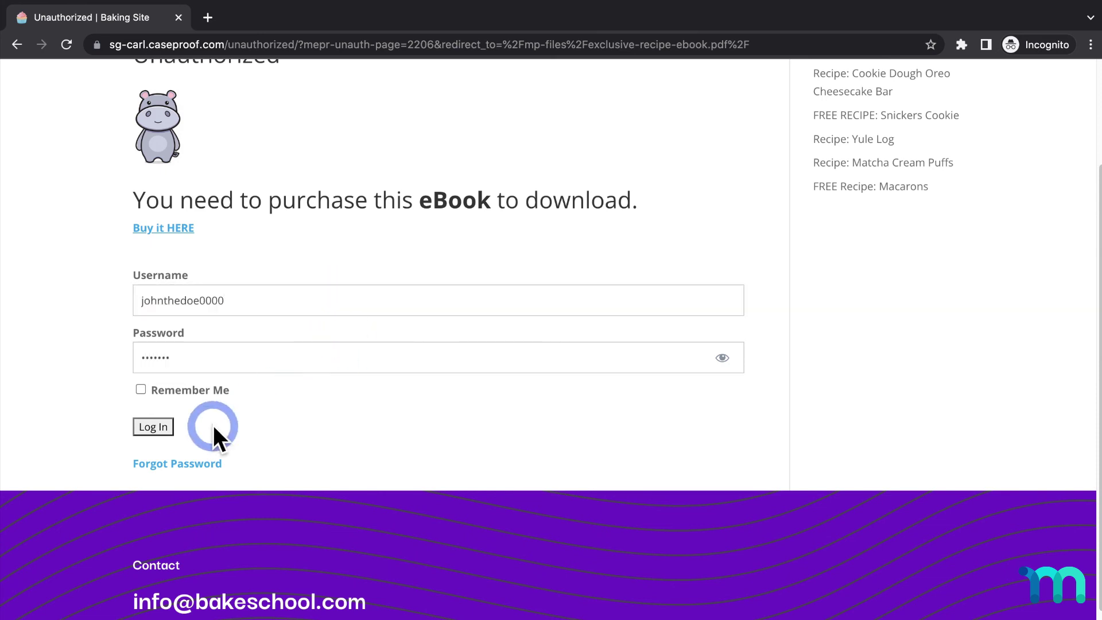
pyautogui.click(164, 428)
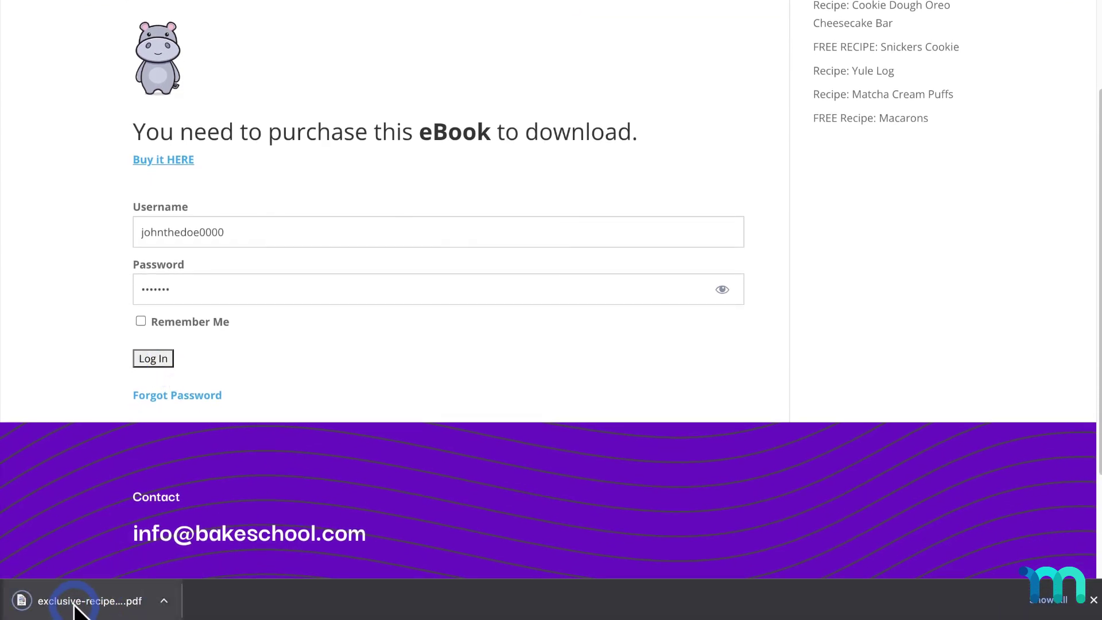
pyautogui.click(92, 600)
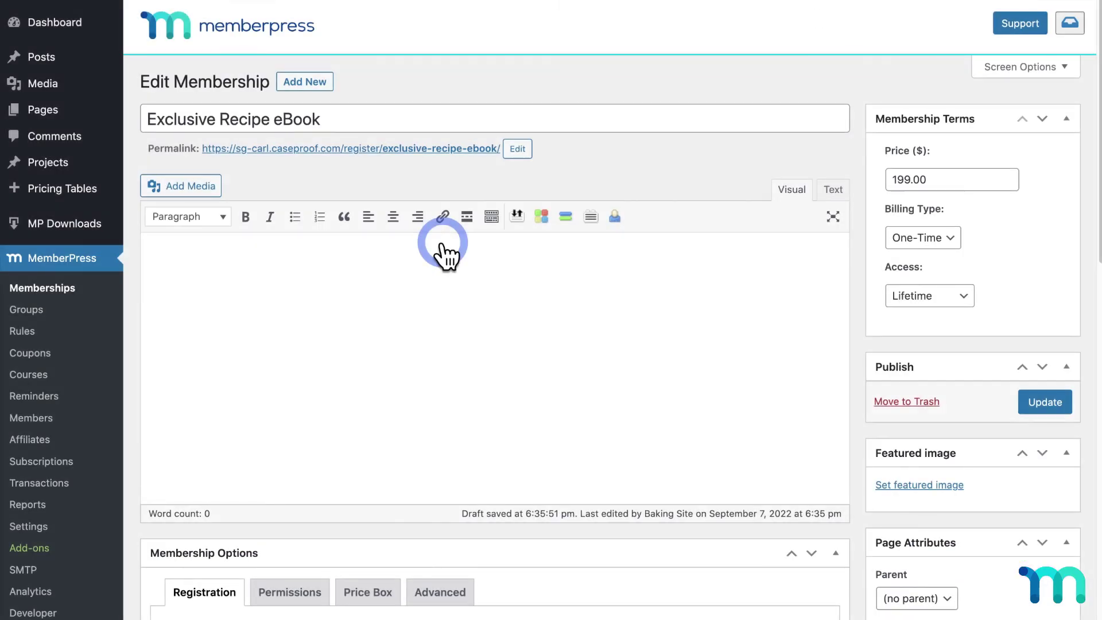
# - Paste the exclusive-recipe-ebook.pdf link into the Advanced tab's Membership Access URL field
pyautogui.scroll(-7, 442, 252)
pyautogui.click(450, 195)
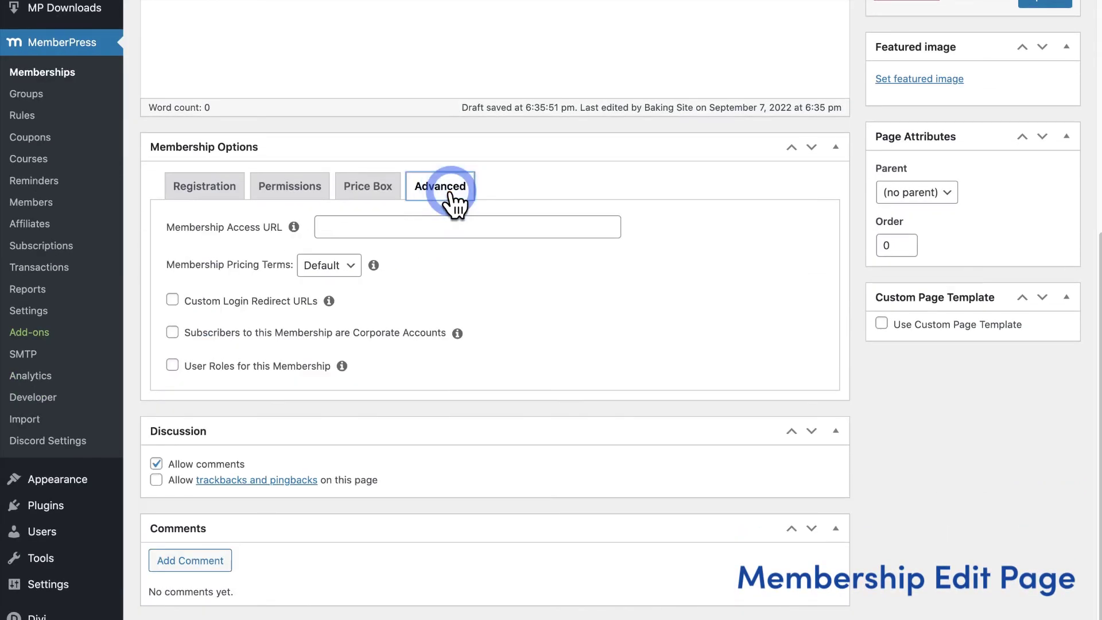
pyautogui.click(455, 220)
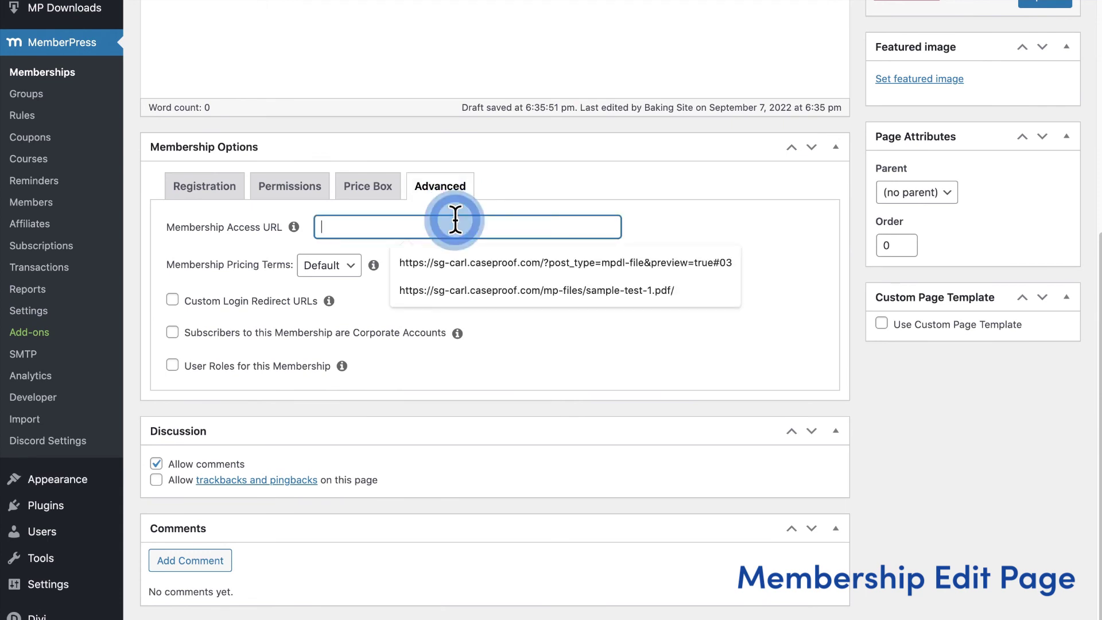
pyautogui.hotkey('ctrl', 'v')
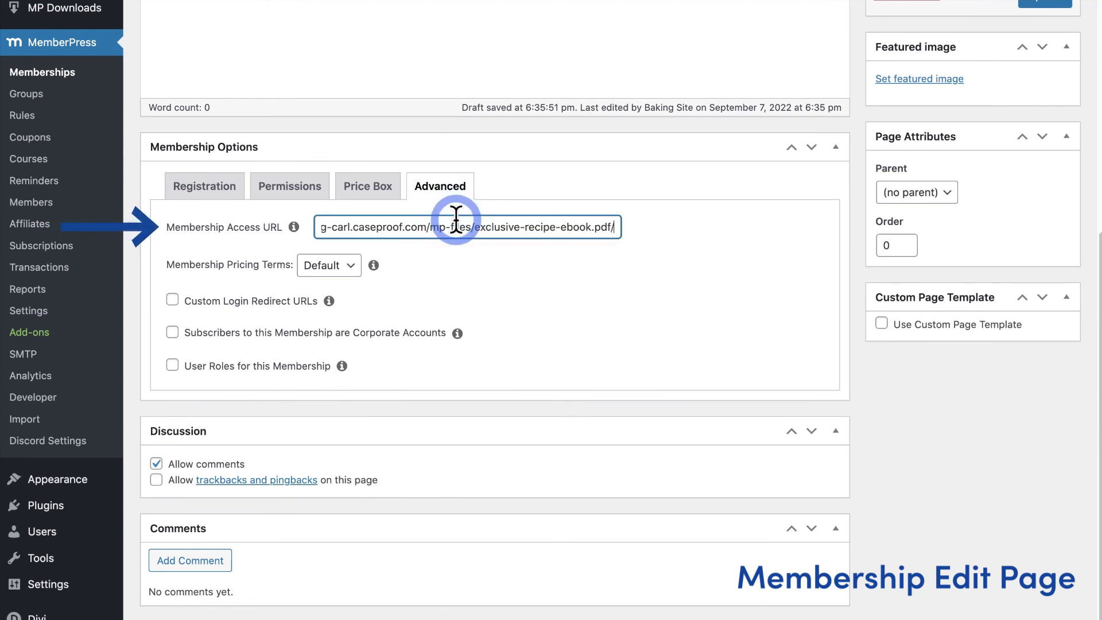
pyautogui.click(649, 227)
pyautogui.click(686, 229)
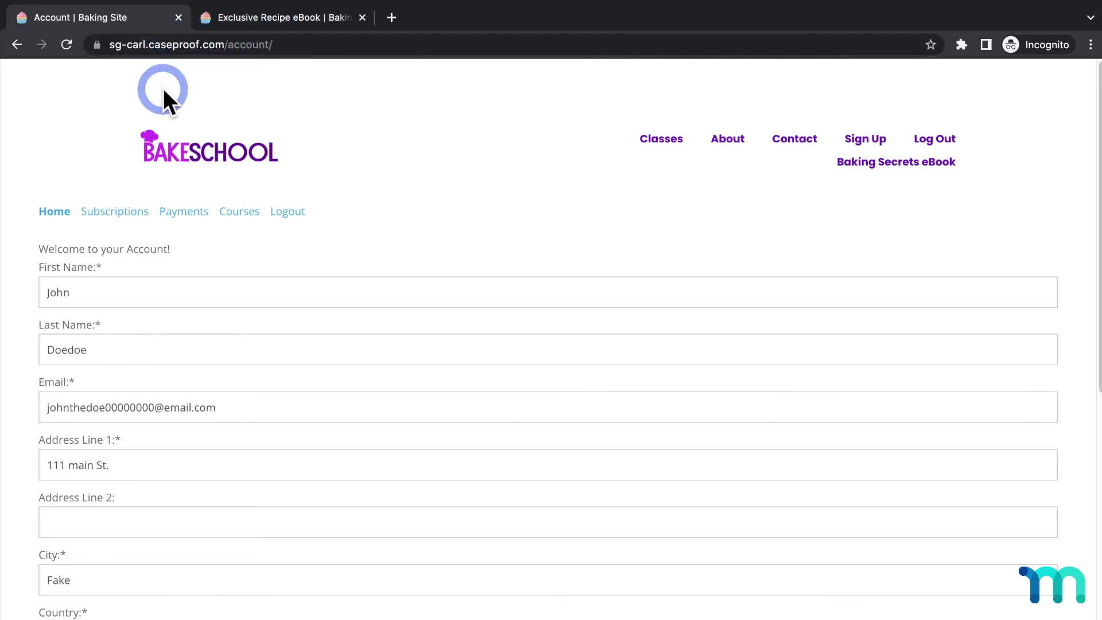
# - Review the Lifetime subscription and $199 payment, then view the already-subscribed eBook register page
pyautogui.click(109, 211)
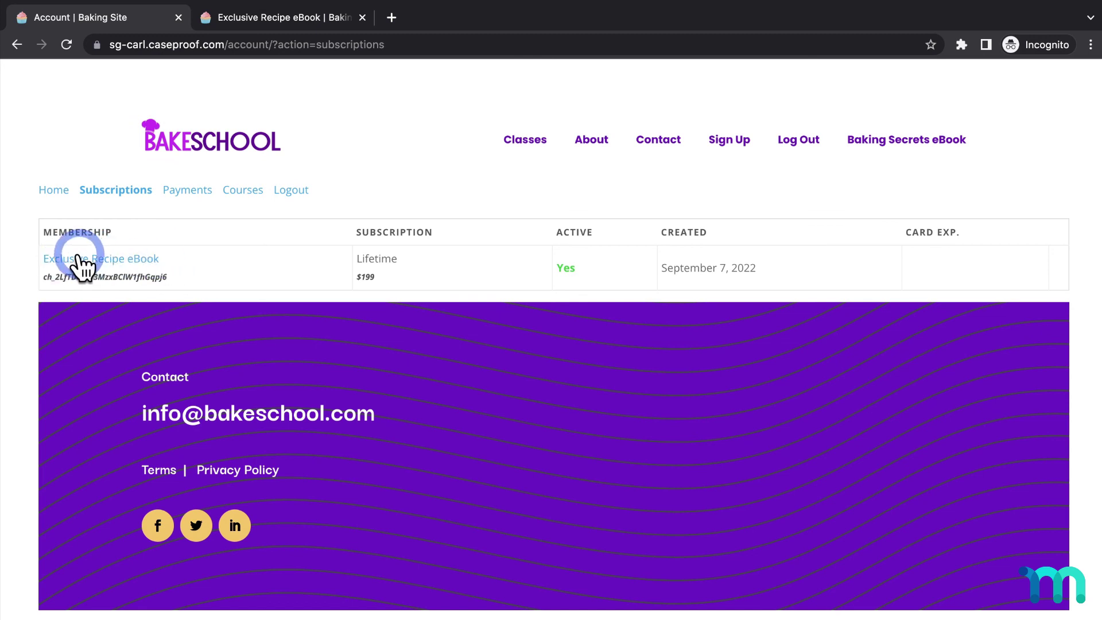
pyautogui.click(184, 191)
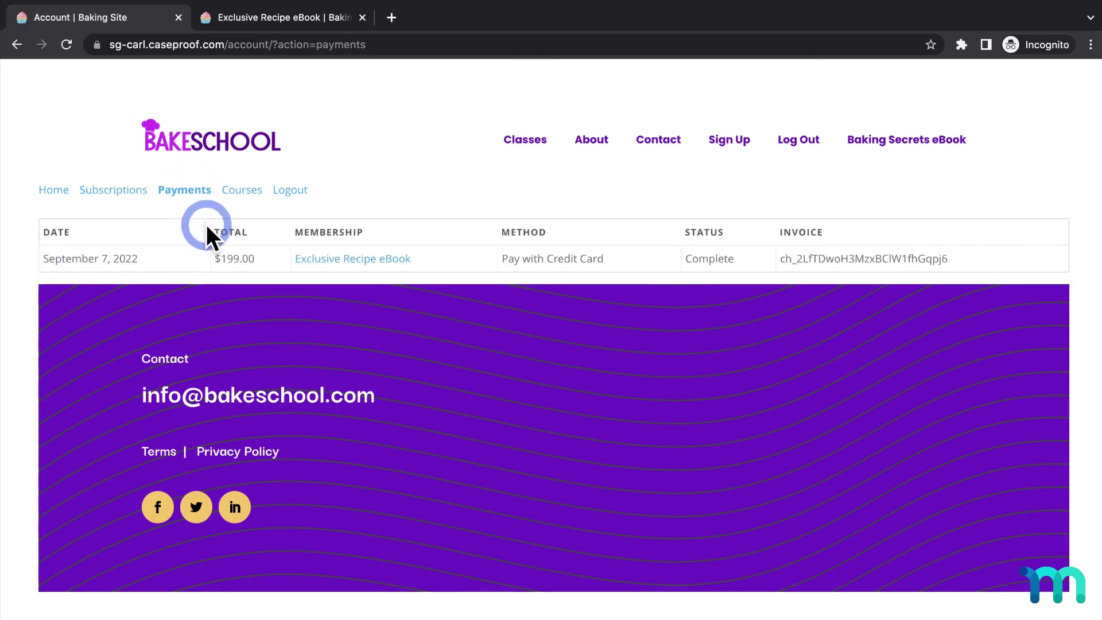
pyautogui.click(318, 259)
pyautogui.click(416, 257)
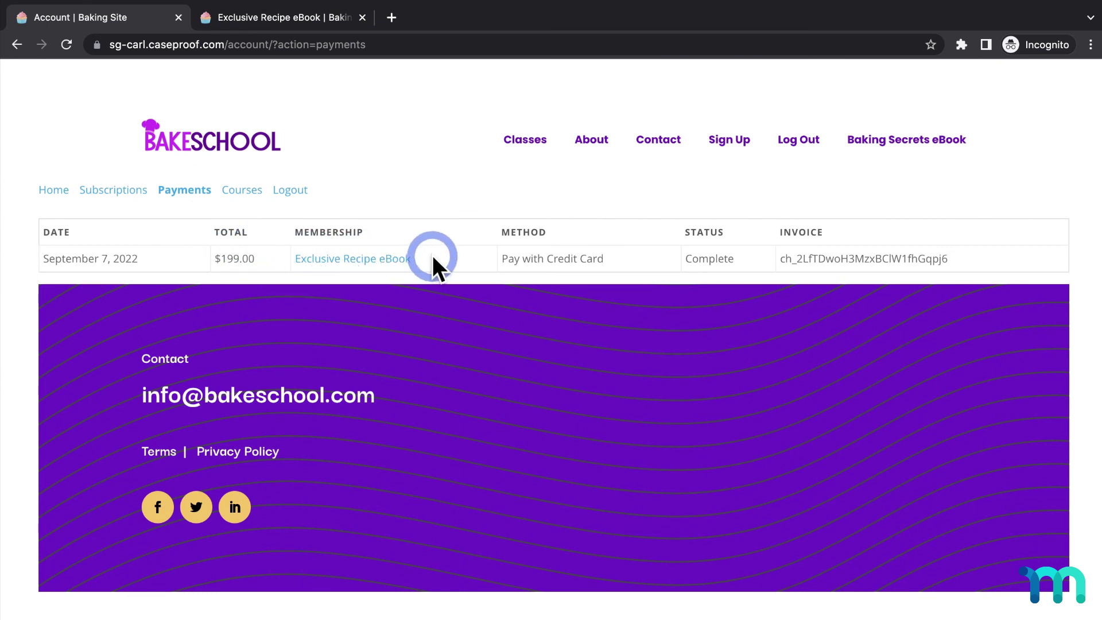
pyautogui.click(317, 17)
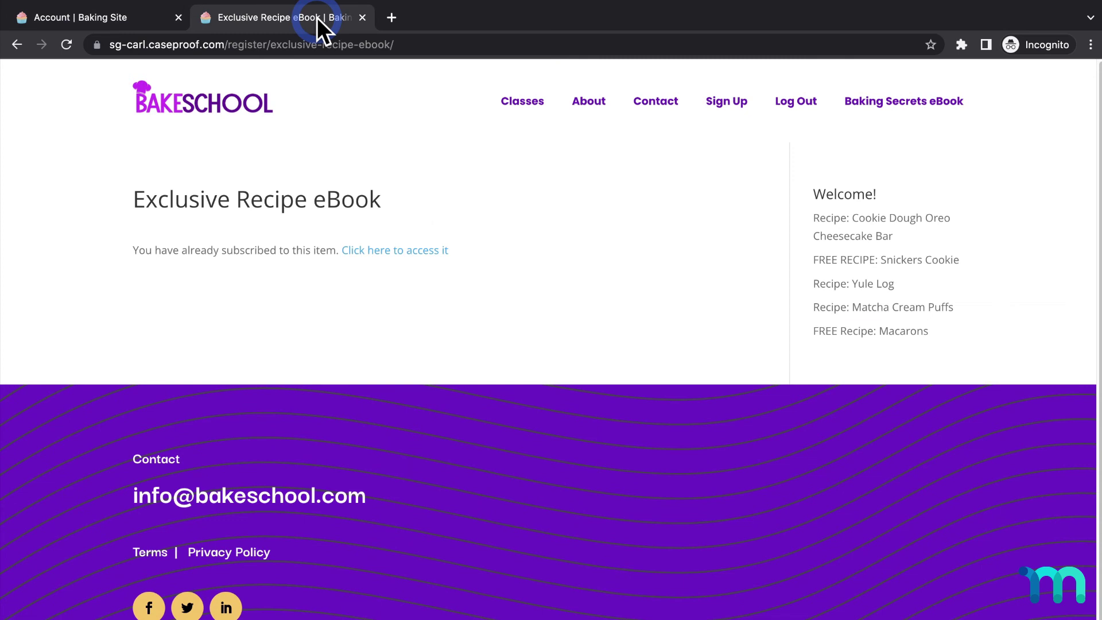